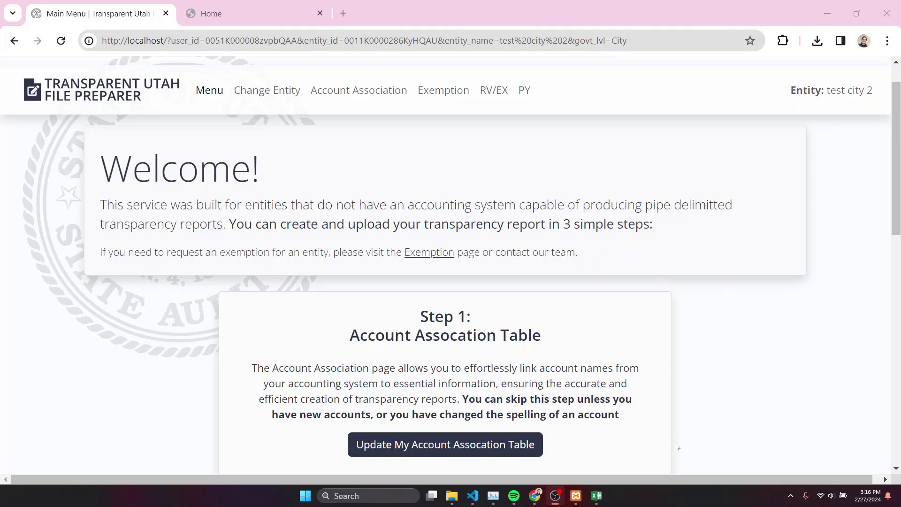
Switch to Excel to review the transaction rows in quickbooks_test_city.xlsx and return to the browser.
mouse_move(597, 499)
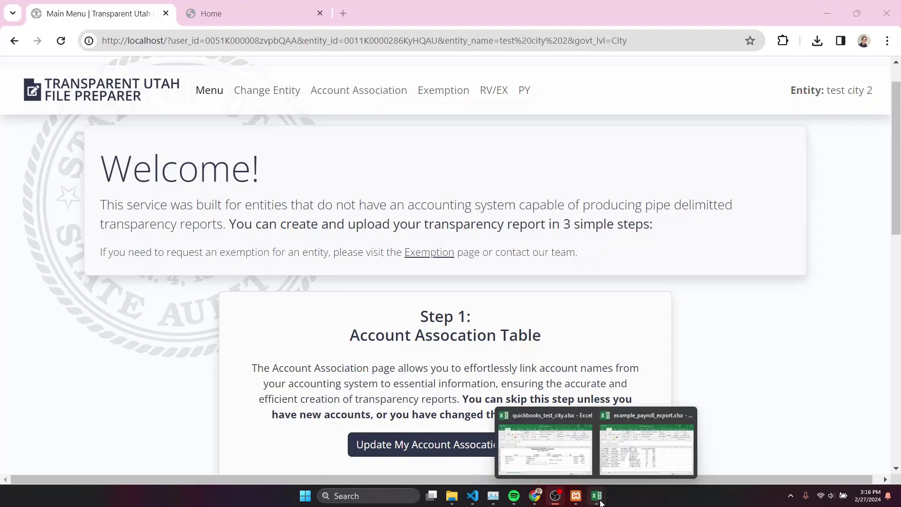
click(544, 448)
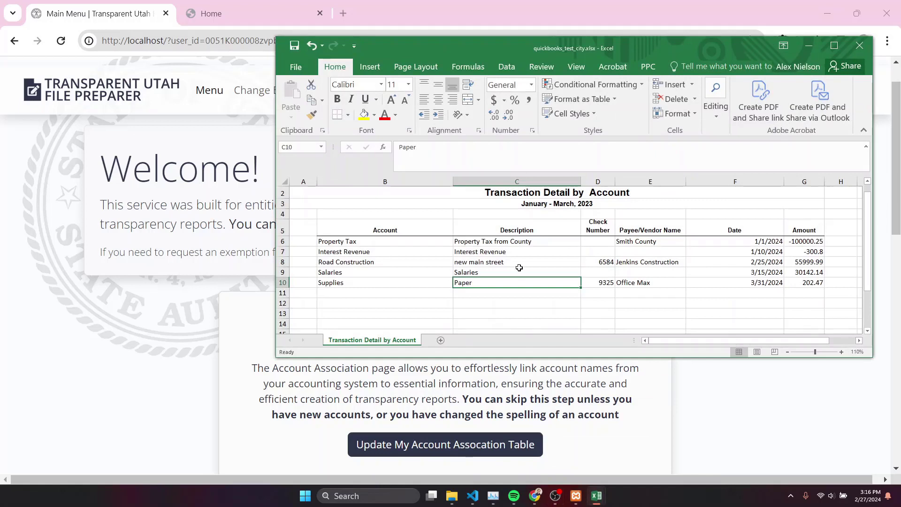
drag(353, 241, 778, 290)
click(803, 283)
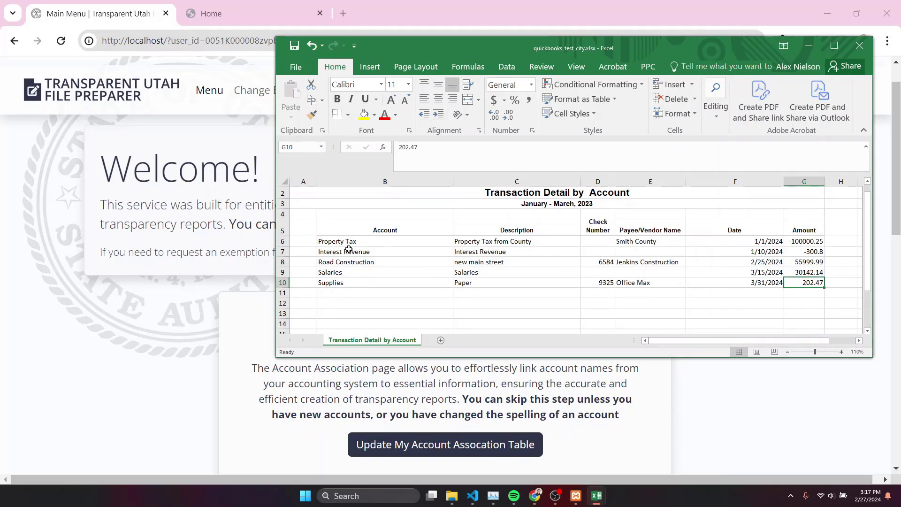
click(219, 323)
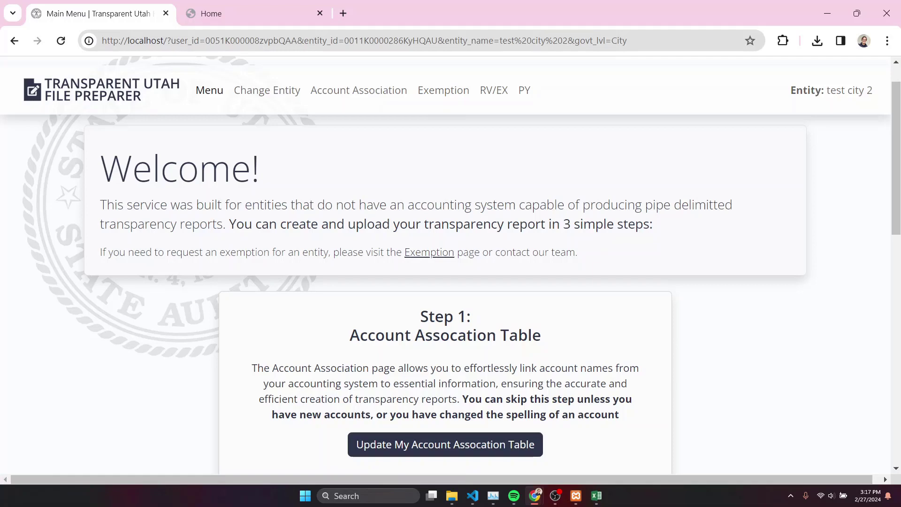
Look through the reporting steps on the main menu and open the RV/EX reports page.
scroll(450, 265, down, 3)
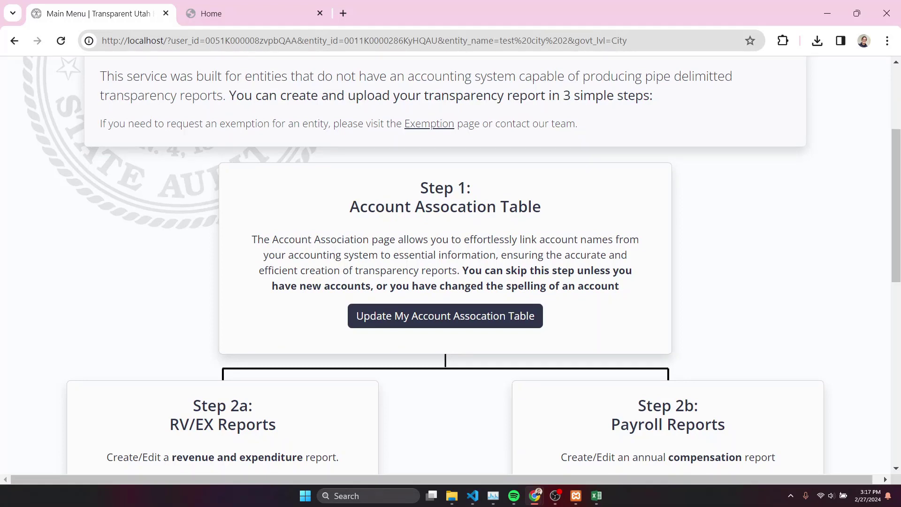
scroll(478, 262, down, 1)
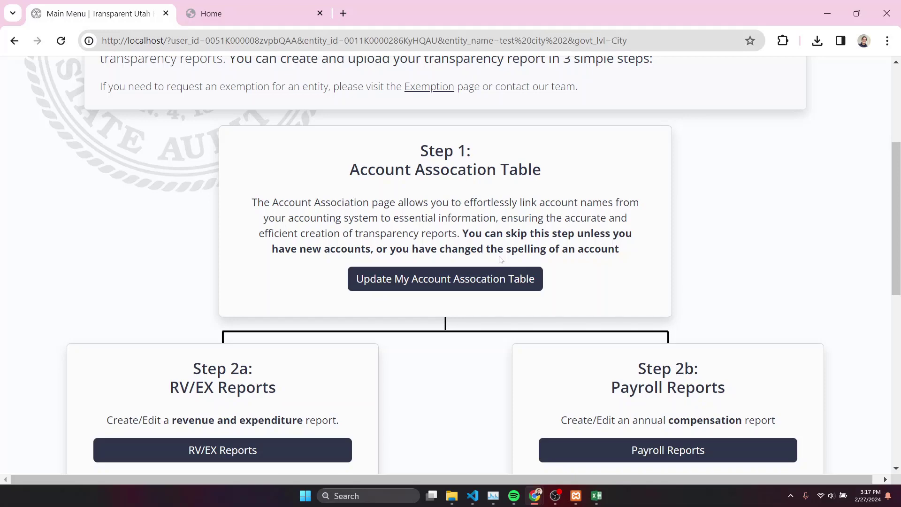
scroll(501, 260, down, 3)
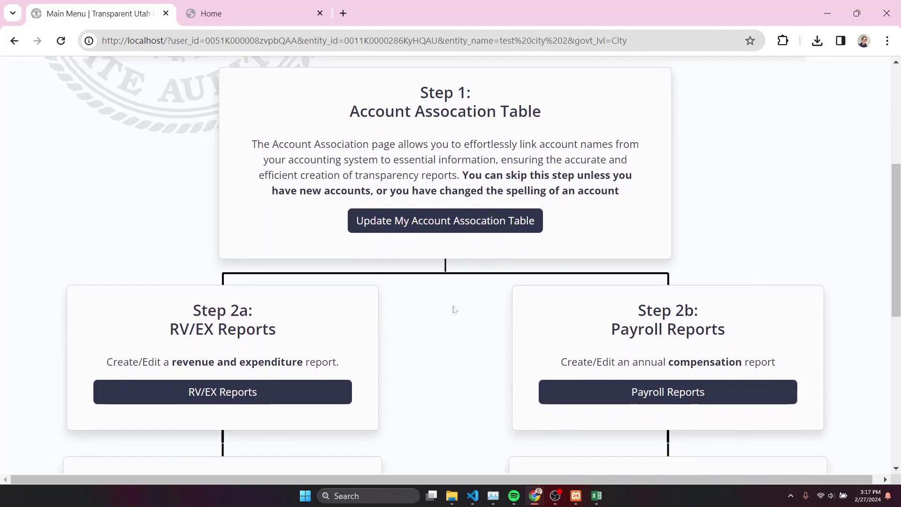
scroll(454, 310, down, 1)
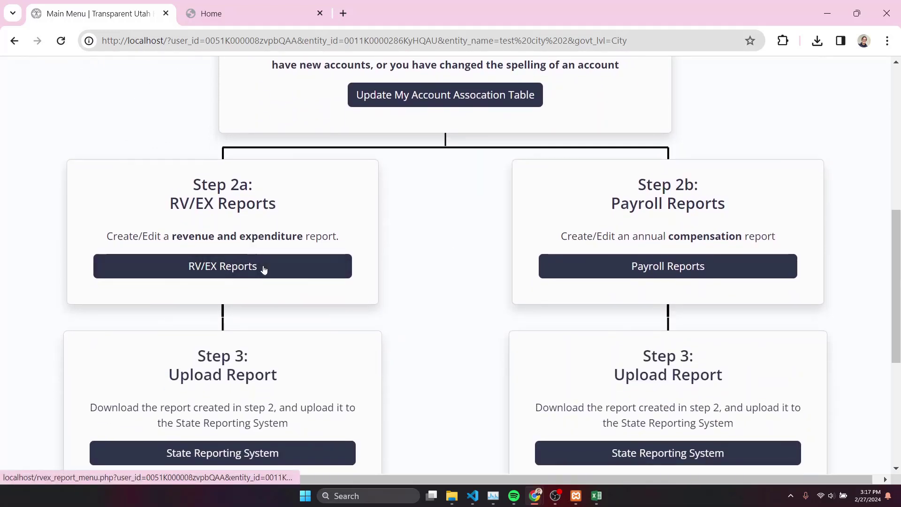
click(235, 267)
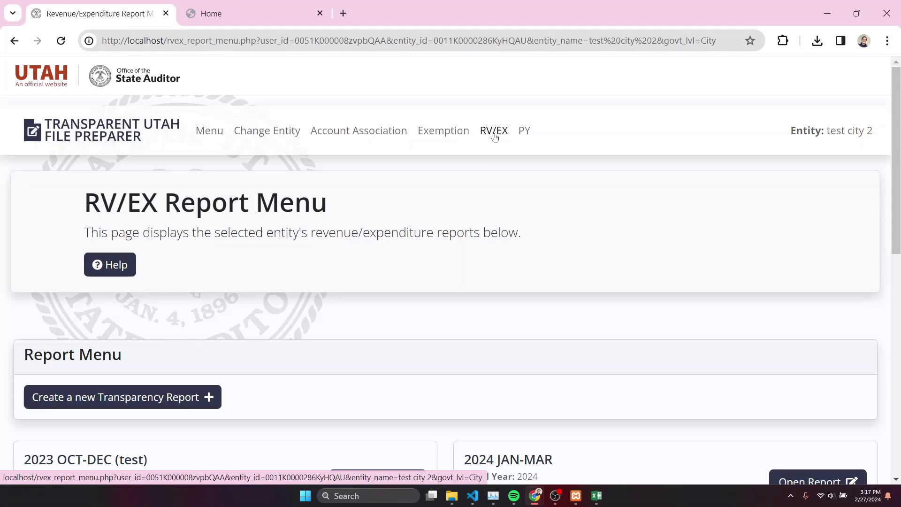
Create a new transparency report named "2024 JAN-MAR final" for fiscal year 2024.
scroll(242, 253, down, 2)
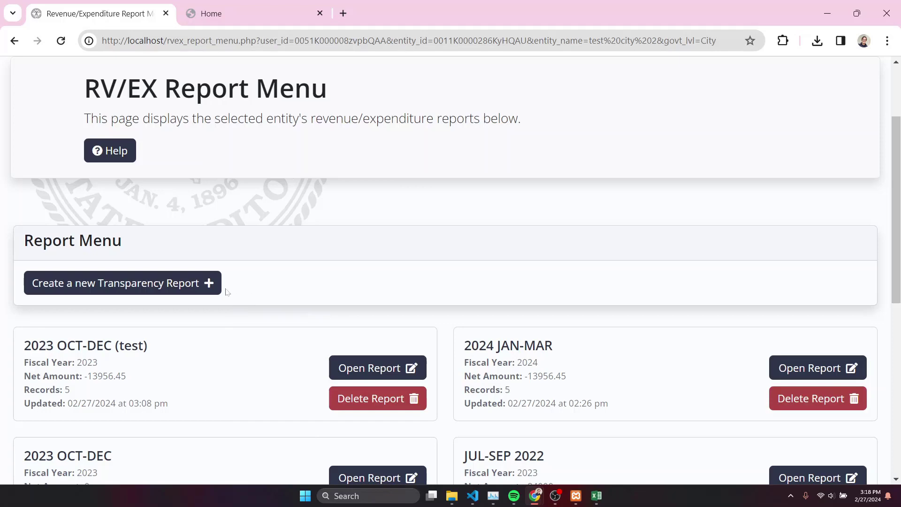
click(149, 284)
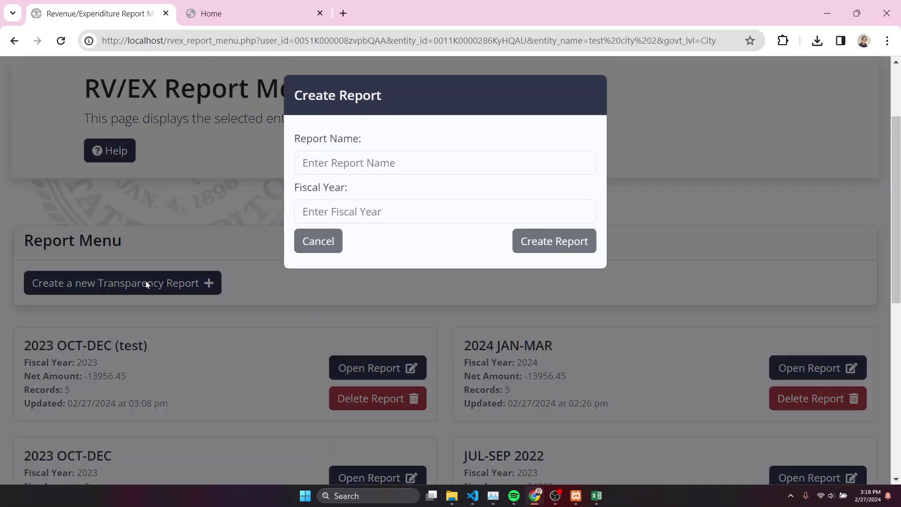
click(303, 165)
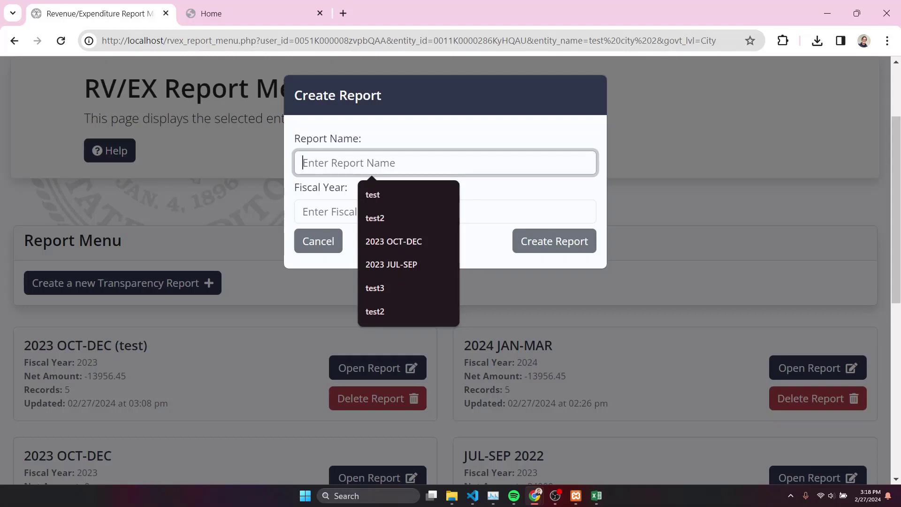
text(2024 )
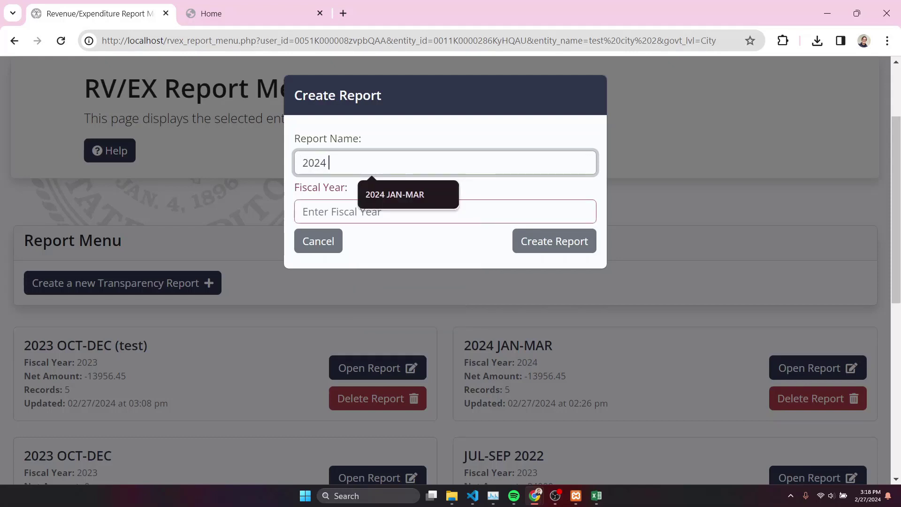
text(JAN-MAR )
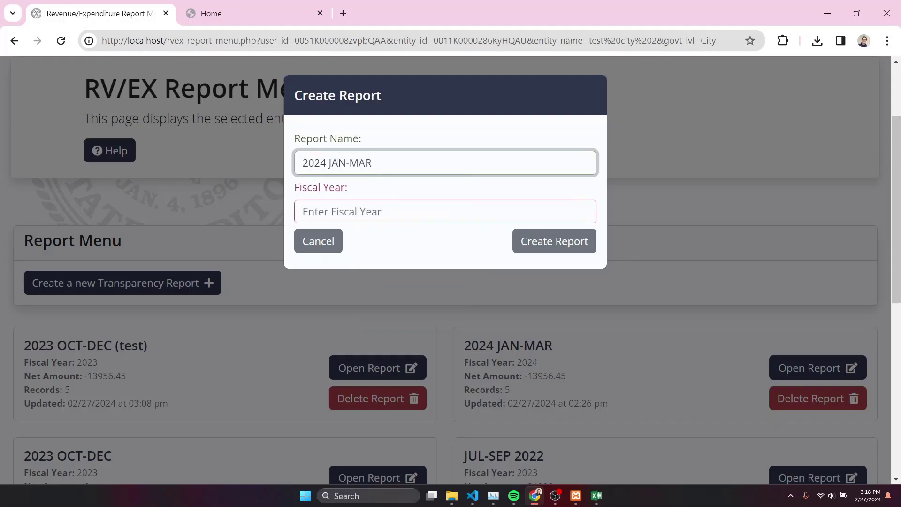
text(final)
key(Tab)
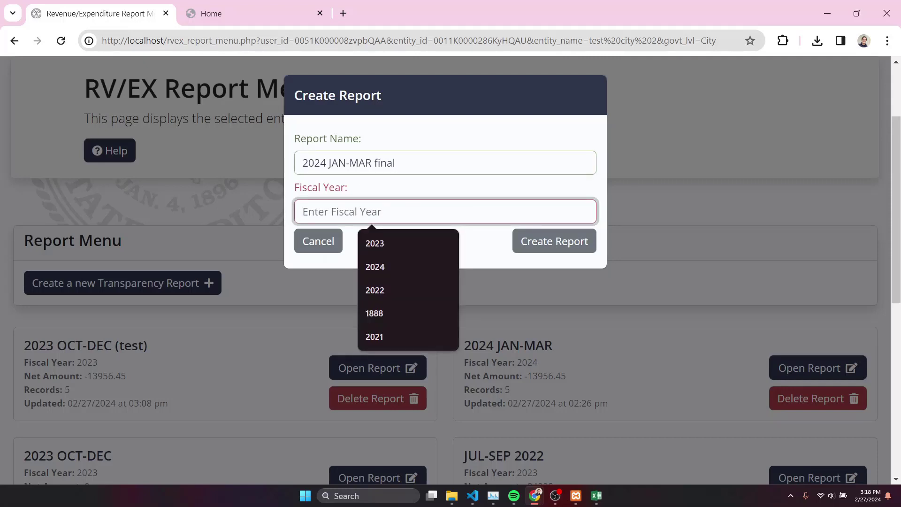
text(2024)
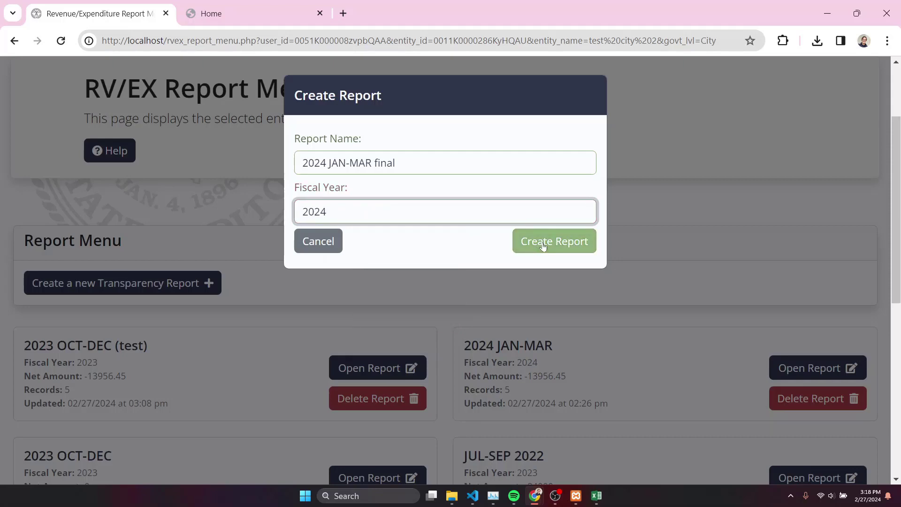
click(543, 245)
Open the "2024 JAN-MAR final" report at its Data Entry Section.
scroll(403, 286, down, 2)
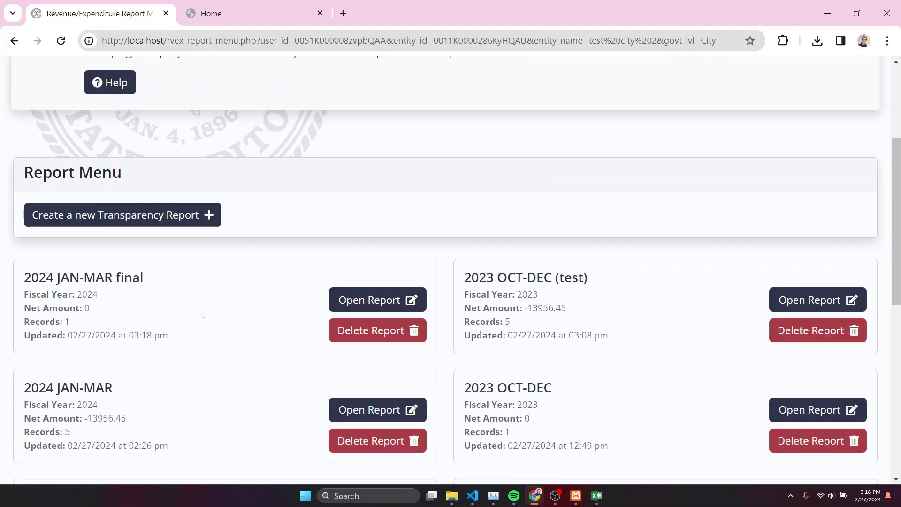
click(364, 303)
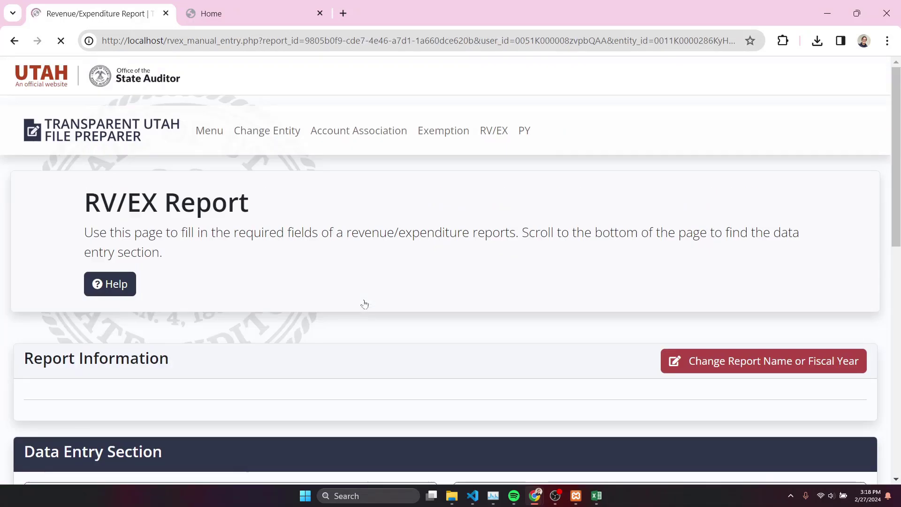
scroll(365, 304, down, 3)
scroll(365, 304, down, 5)
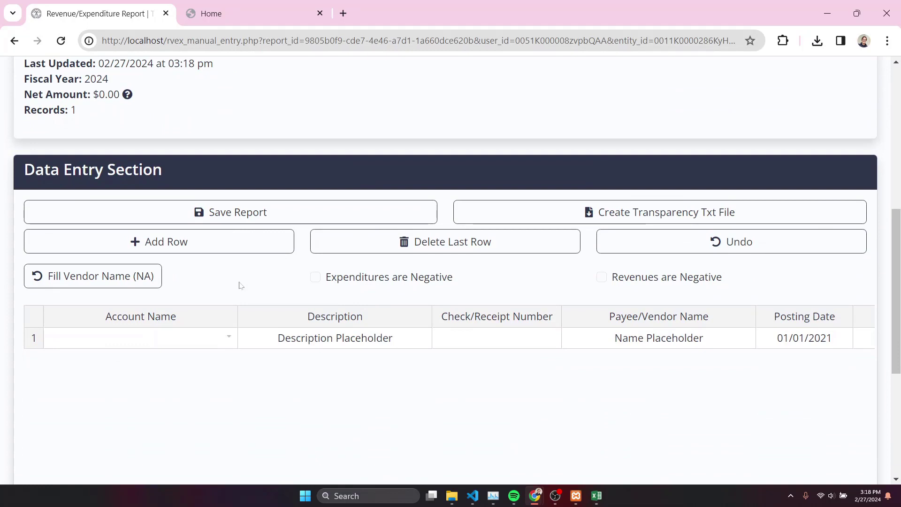
Copy the transactions B6:G10 from quickbooks_test_city.xlsx in Excel and paste them into the report grid starting at row 1's Account Name.
mouse_move(593, 491)
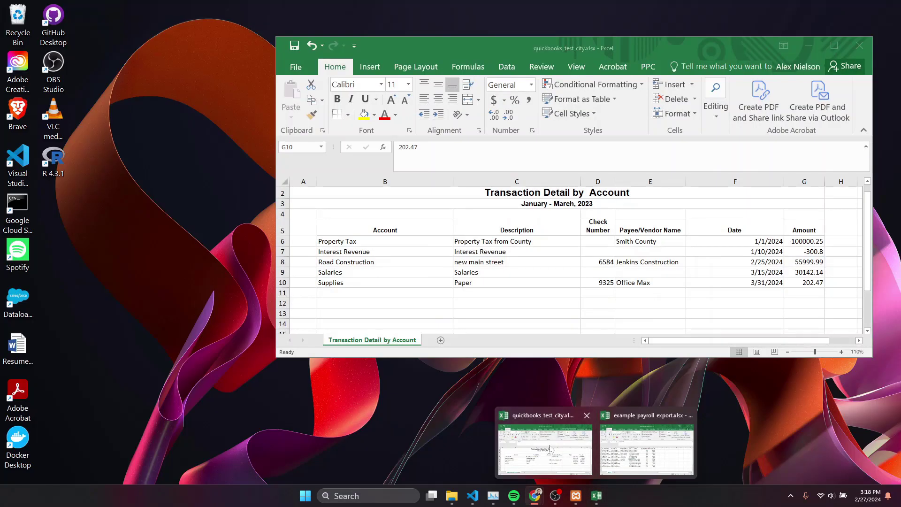
click(558, 450)
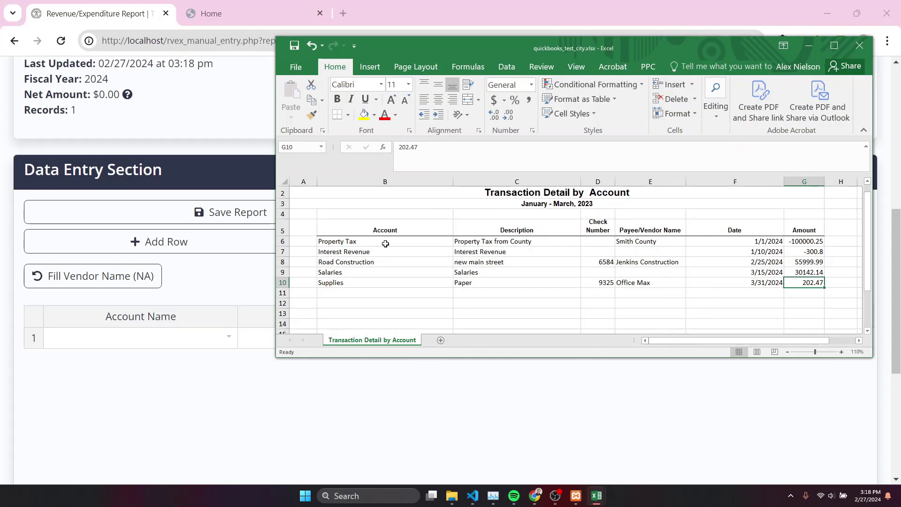
click(388, 243)
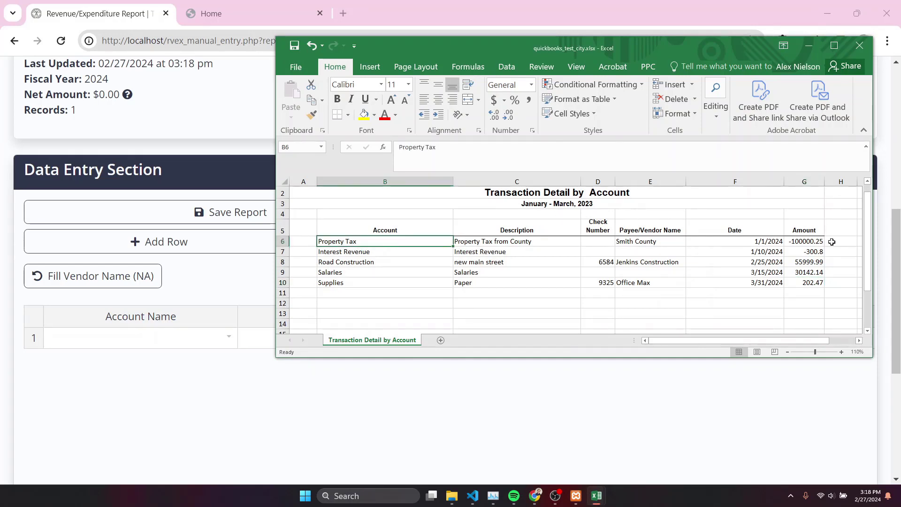
drag(806, 242, 401, 285)
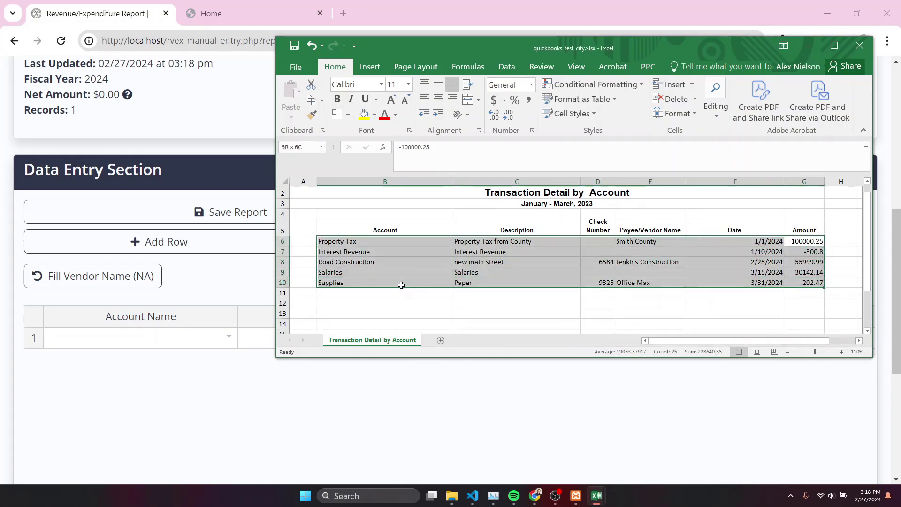
key(ctrl+c)
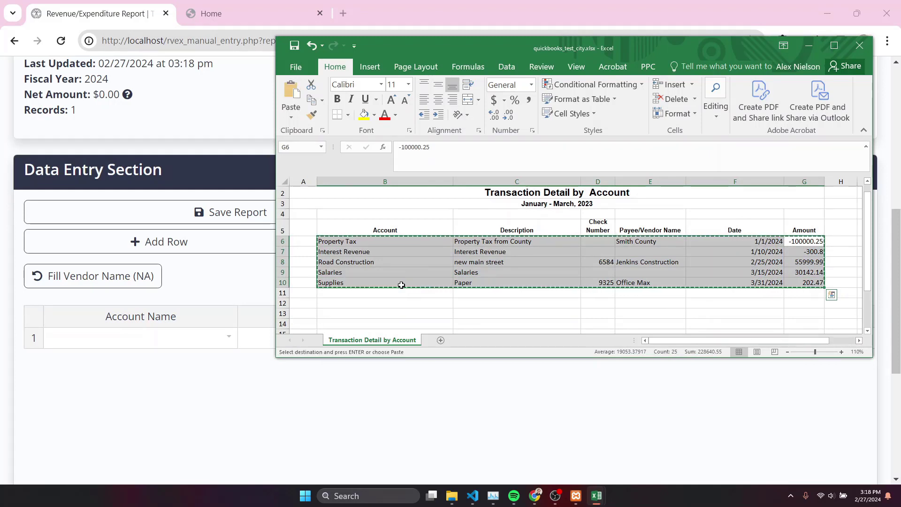
click(141, 338)
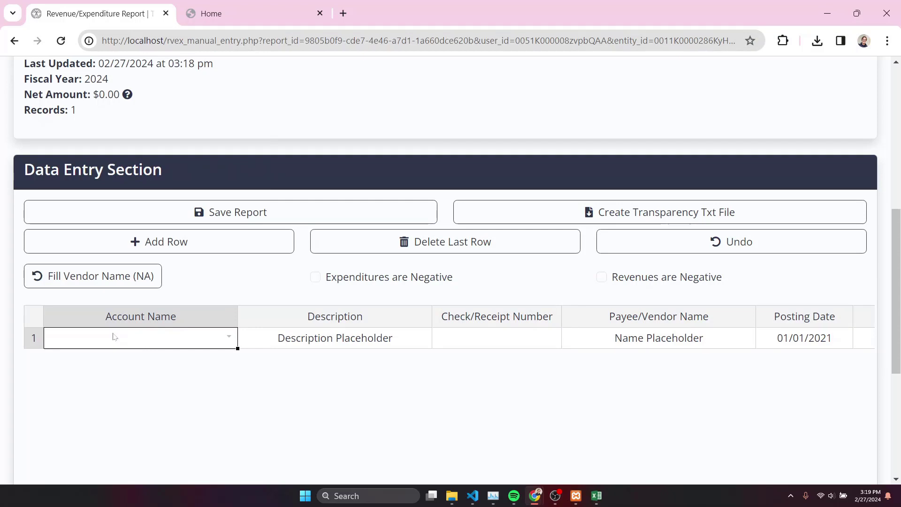
key(ctrl+v)
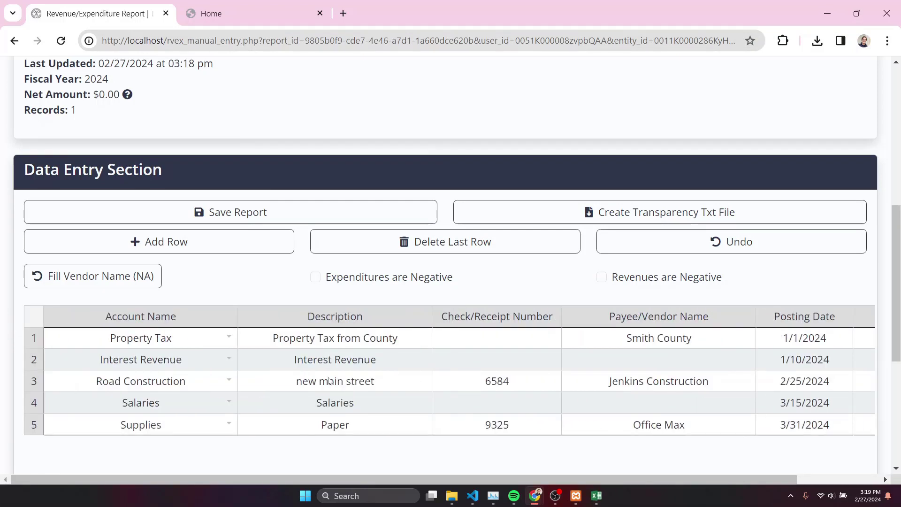
Switch to quickbooks_test_city.xlsx in Excel and copy only the transaction dates in F6:F10.
mouse_move(596, 492)
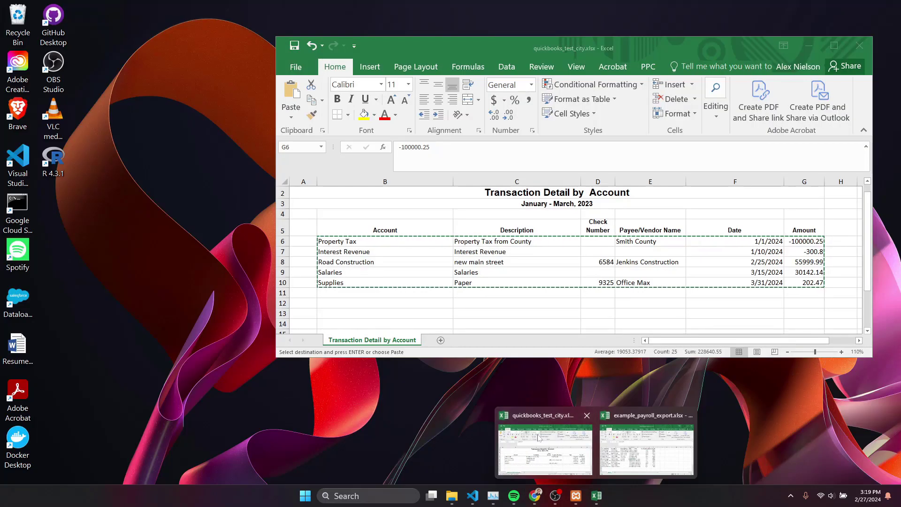
click(539, 438)
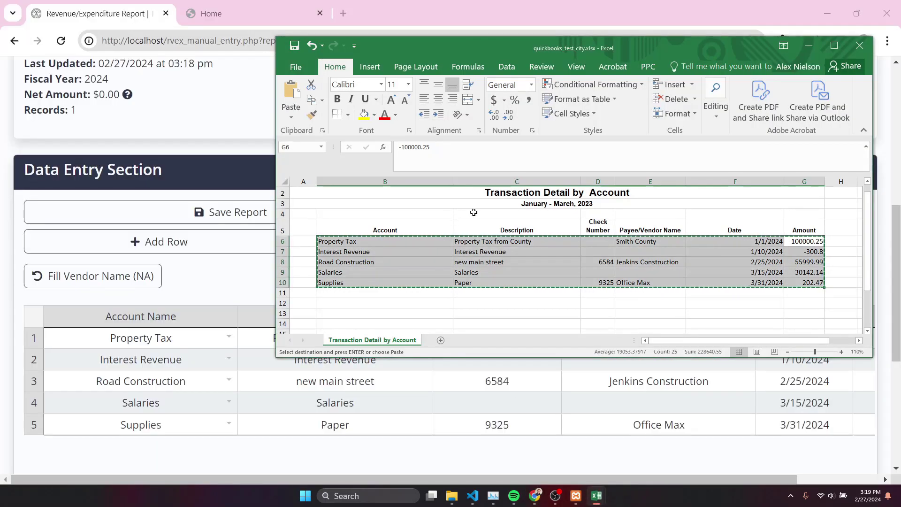
click(501, 251)
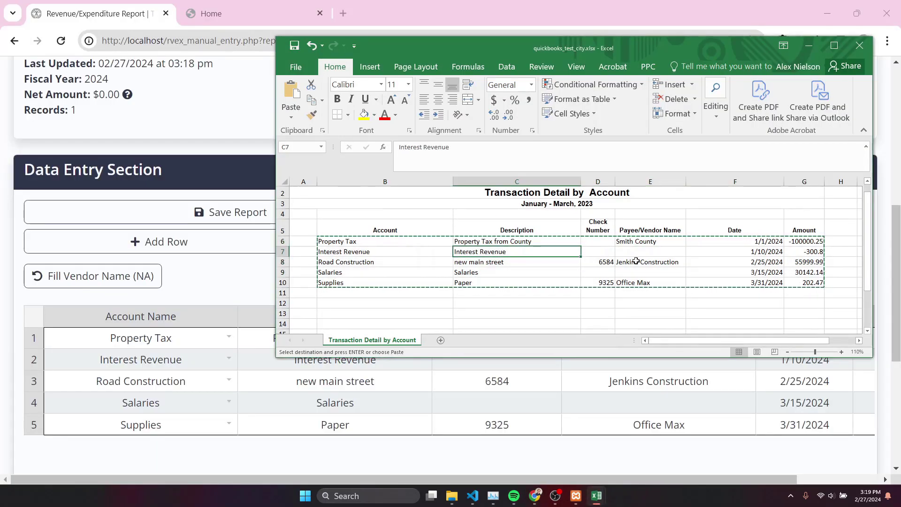
click(753, 239)
drag(753, 238, 749, 281)
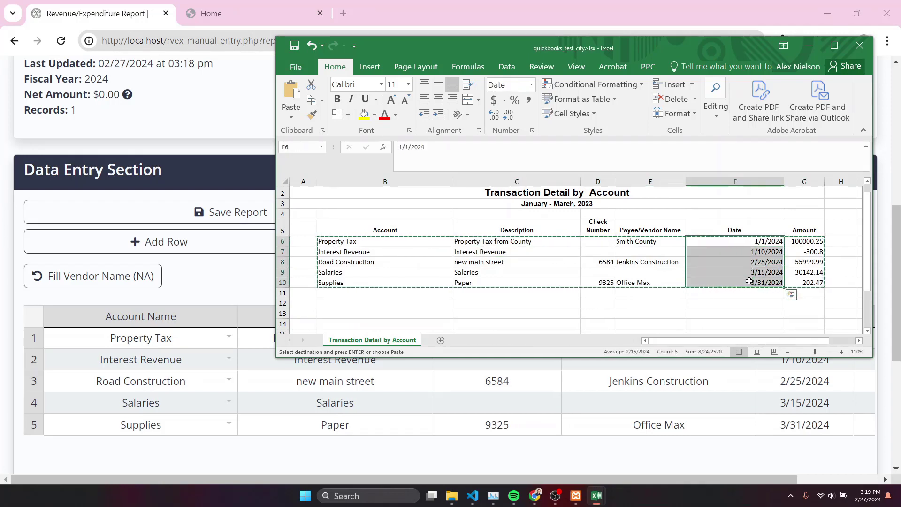
key(ctrl+c)
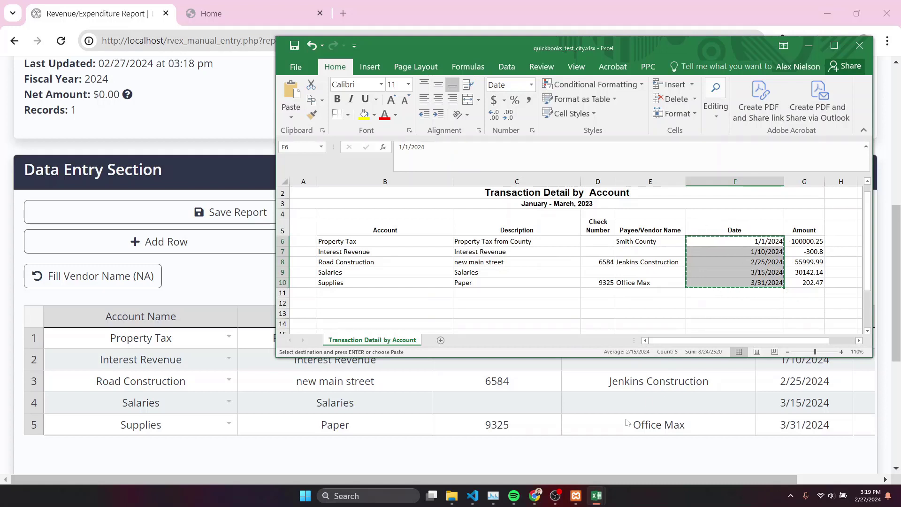
Return to the report in the browser and undo the pasted transactions along with their added rows.
key(alt+Tab)
click(713, 249)
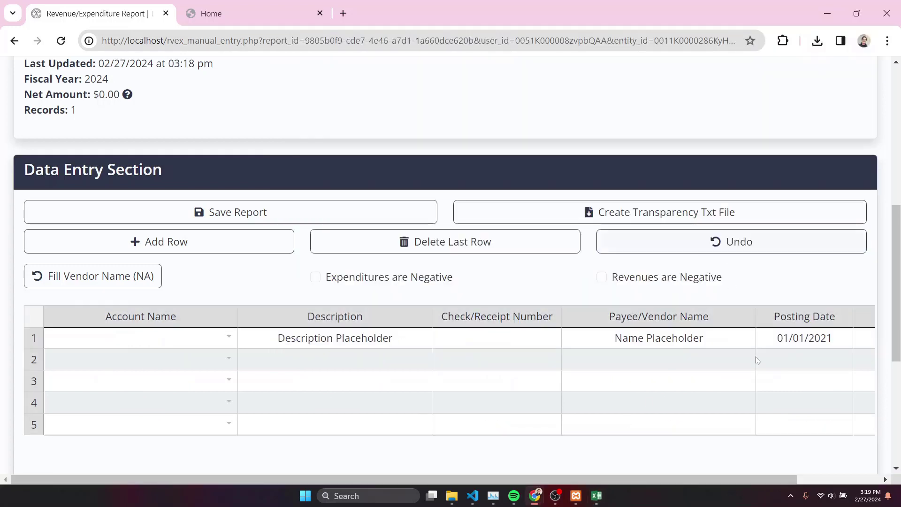
click(713, 248)
Paste the copied dates into the Posting Date column starting at row 1, and undo the paste.
click(813, 342)
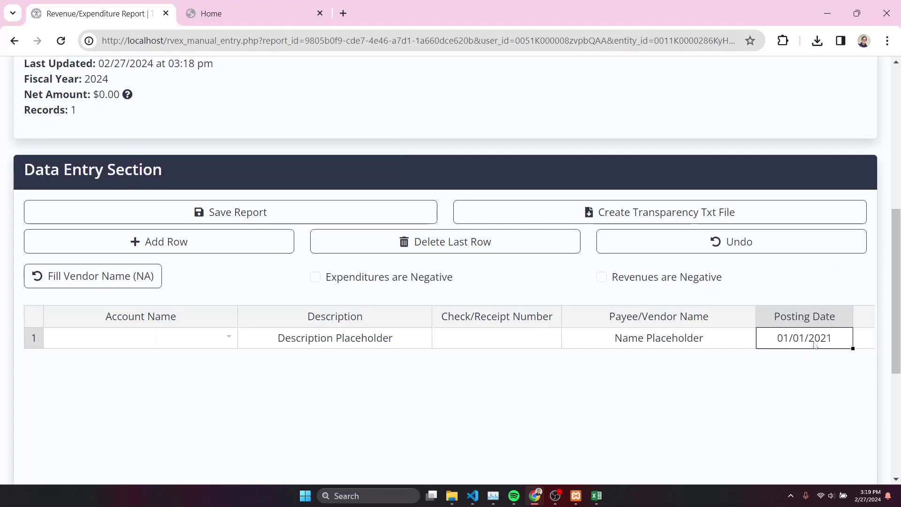
key(ctrl+v)
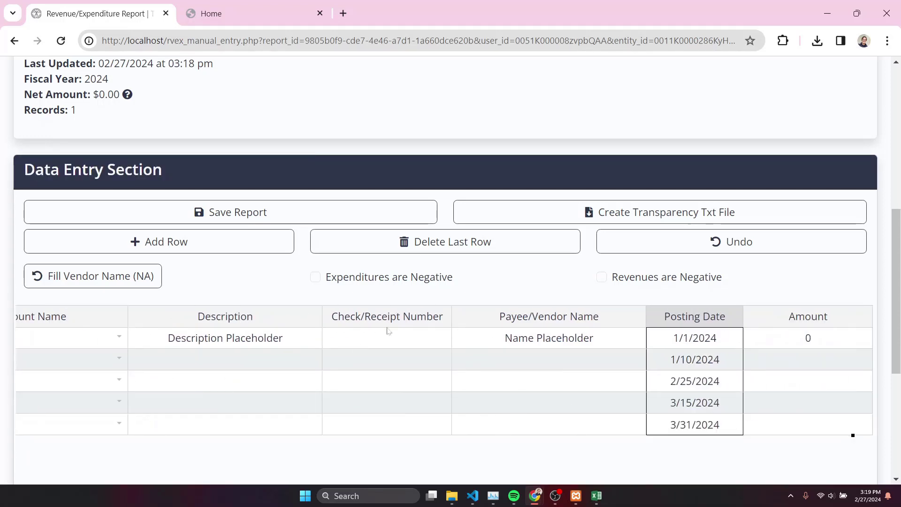
click(683, 252)
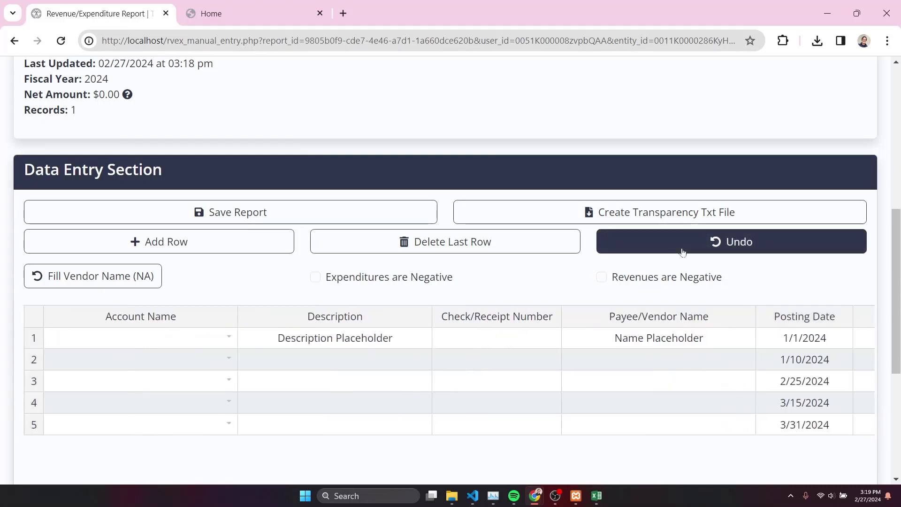
Copy all transactions in B6:G10 of quickbooks_test_city.xlsx in Excel and paste them into the browser report's grid starting at row 1's Account Name.
mouse_move(596, 495)
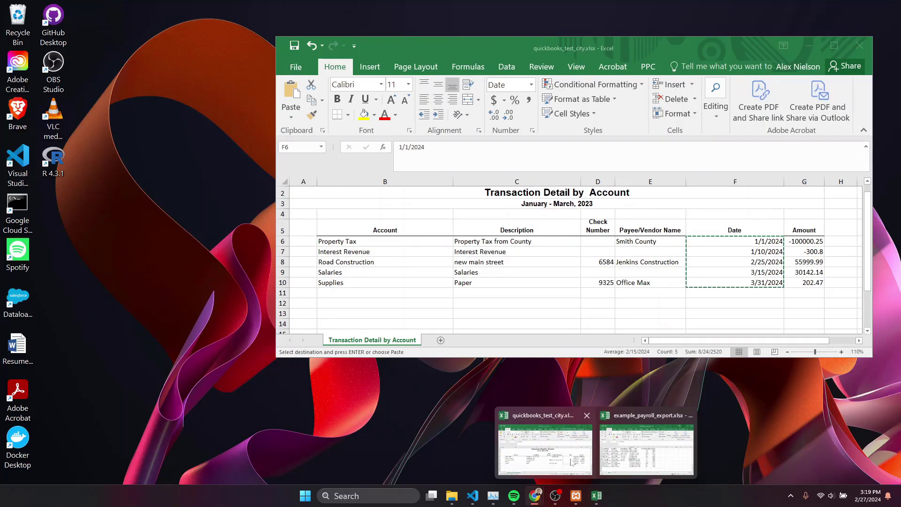
click(571, 462)
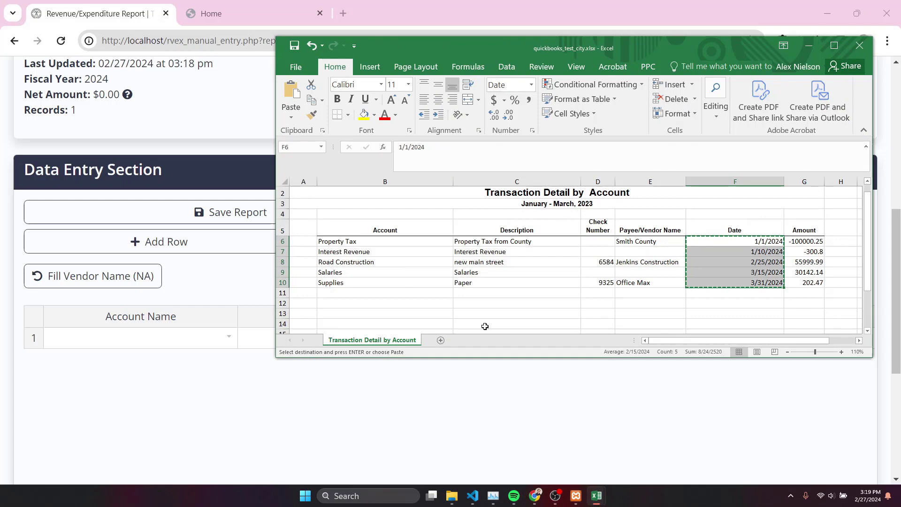
click(359, 241)
drag(562, 251, 813, 285)
key(ctrl+c)
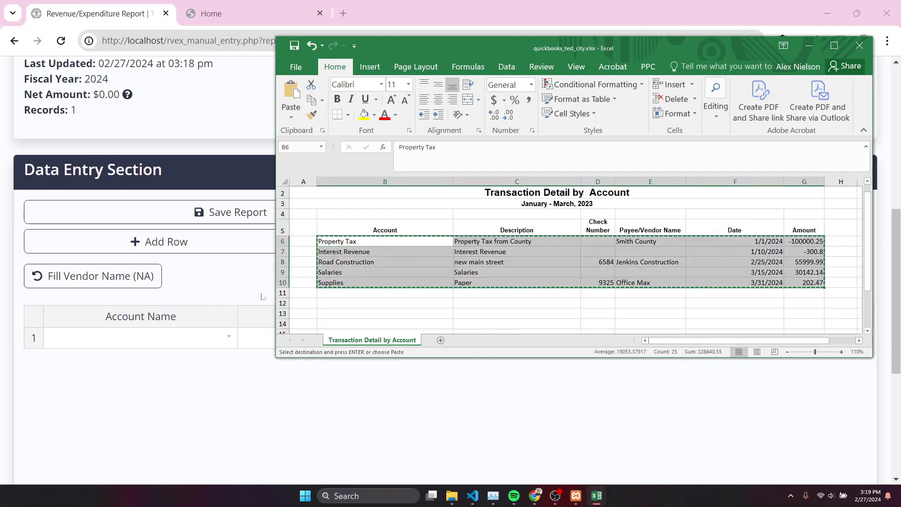
click(168, 340)
key(ctrl+v)
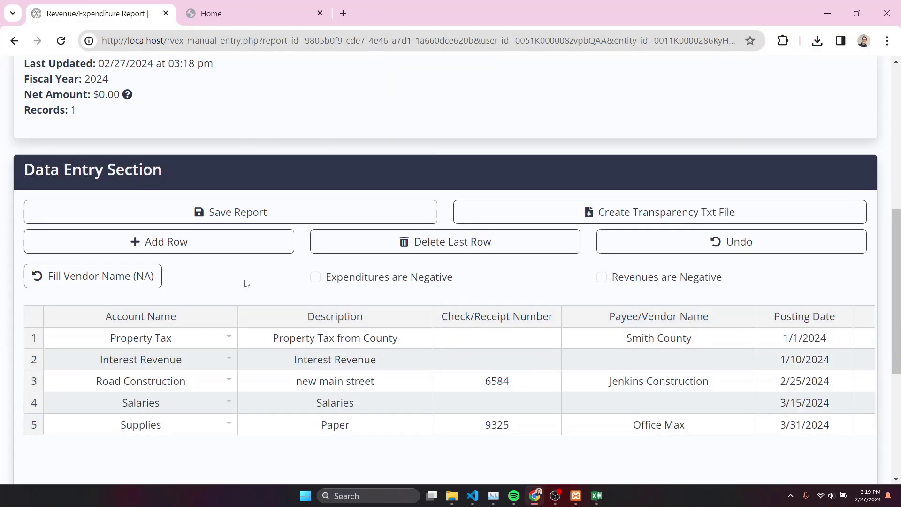
Check the pasted transactions across all columns and try to create the transparency txt file.
scroll(735, 375, right, 3)
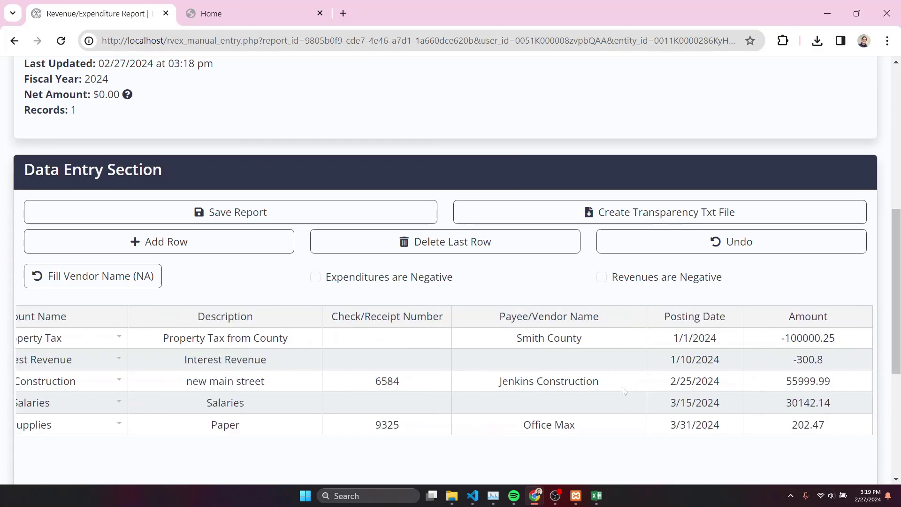
scroll(622, 389, left, 2)
scroll(587, 378, right, 2)
scroll(587, 377, left, 2)
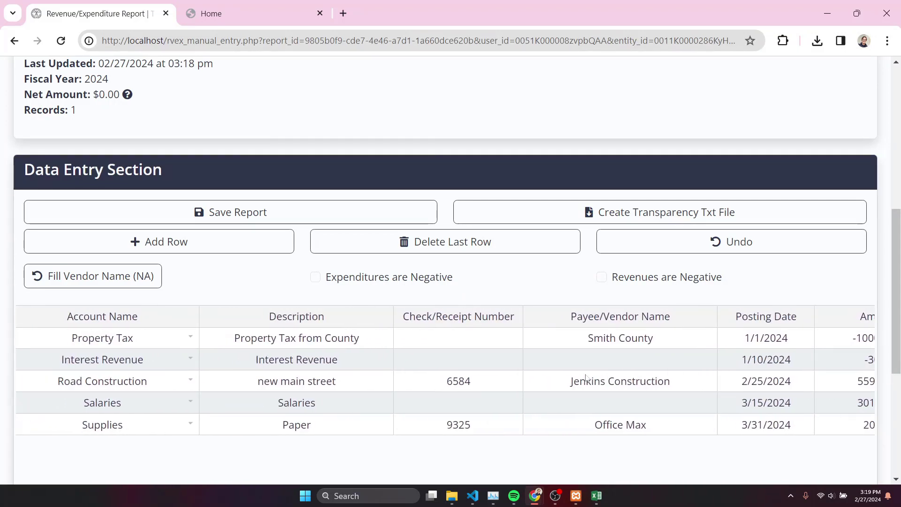
click(612, 216)
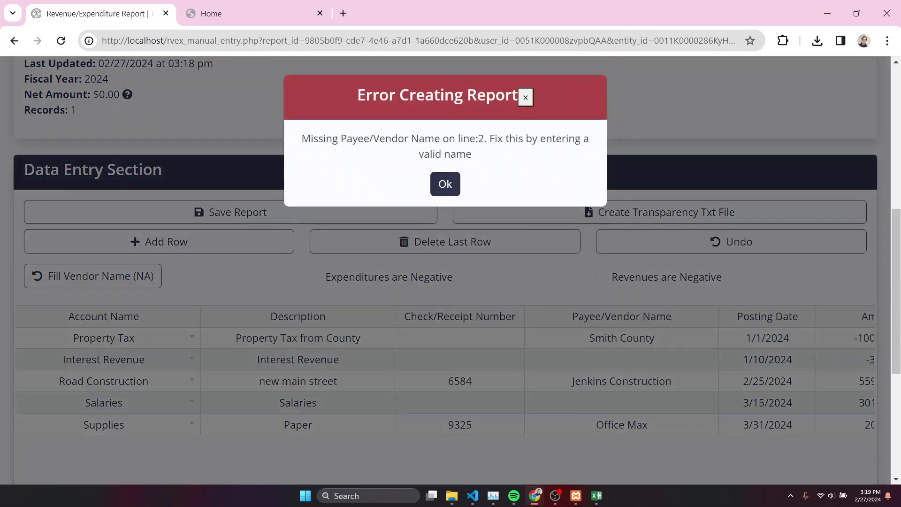
click(444, 184)
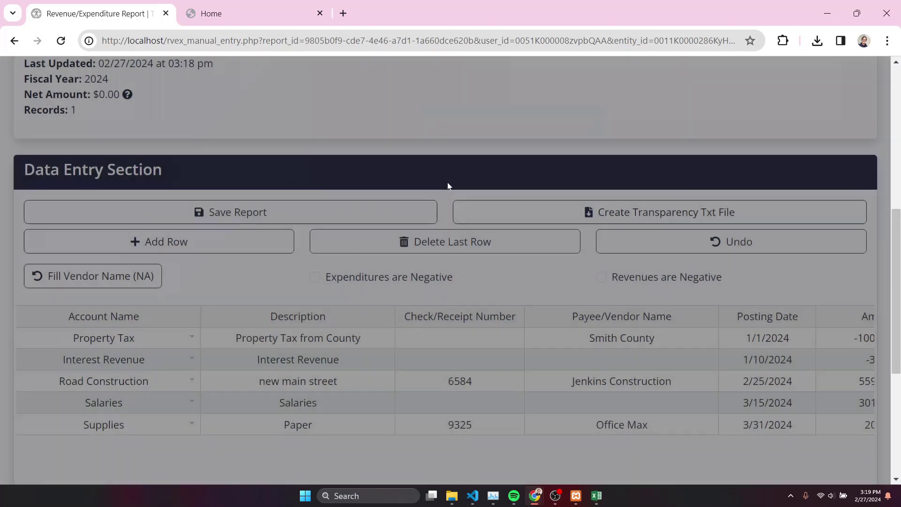
Enter "Not Applicable" as the Payee/Vendor Name for the Interest Revenue and Salaries rows.
scroll(540, 274, down, 1)
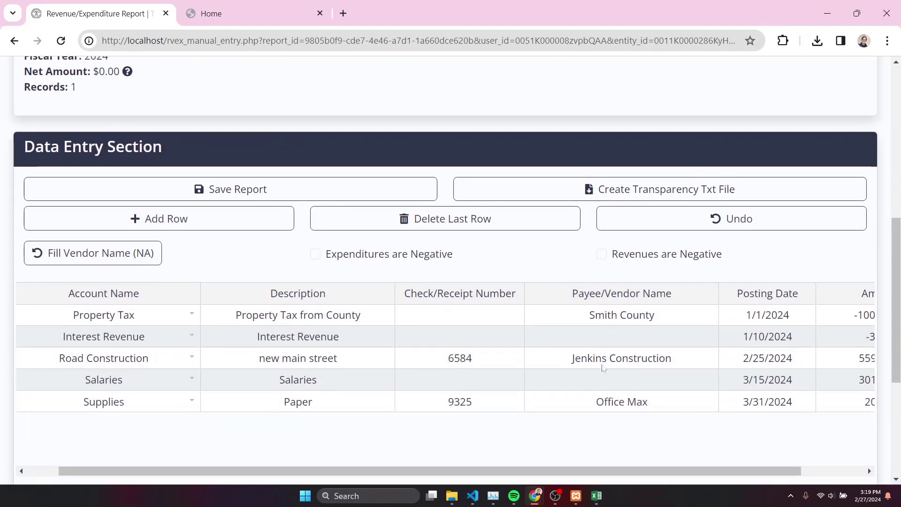
click(601, 340)
text(Not )
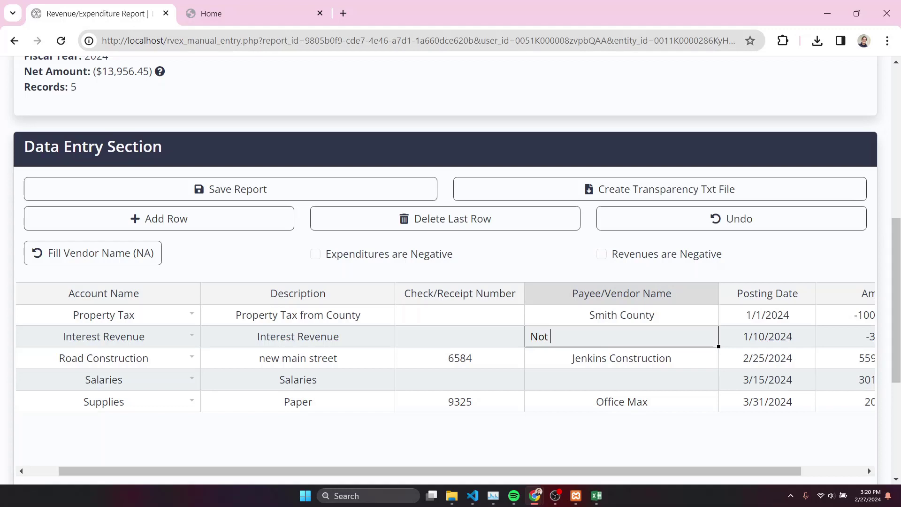
text(Applicable)
click(578, 375)
scroll(123, 390, left, 1)
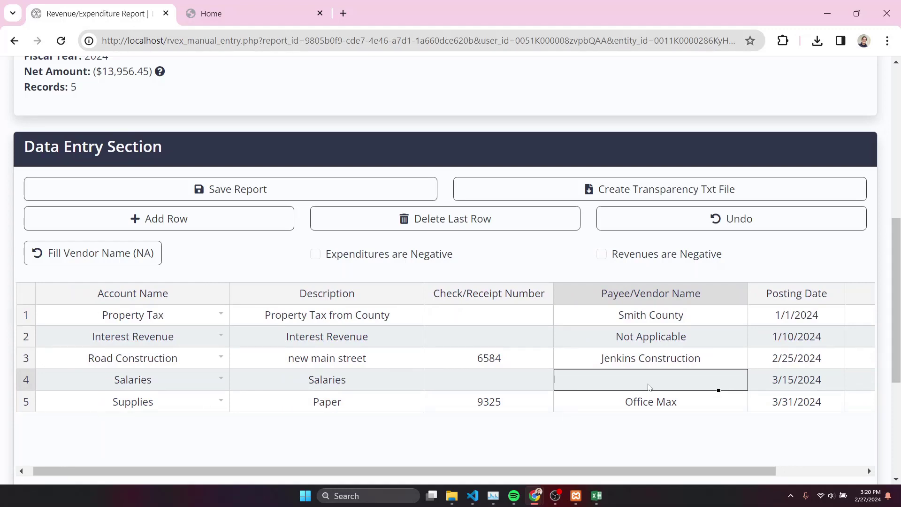
text(Not Applicable)
click(597, 426)
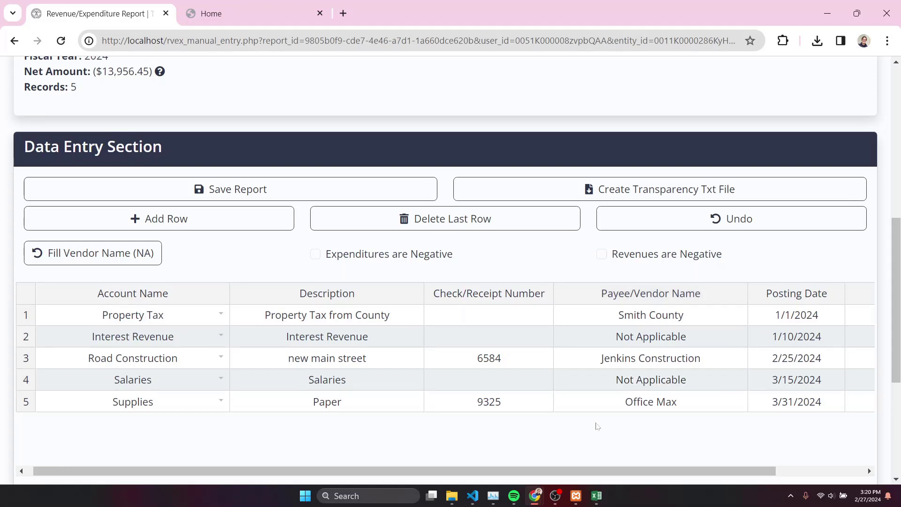
Clear the payee names in rows 2 and 4 and bulk-fill the empty vendor names with the "Not Applicable" quick option.
click(641, 338)
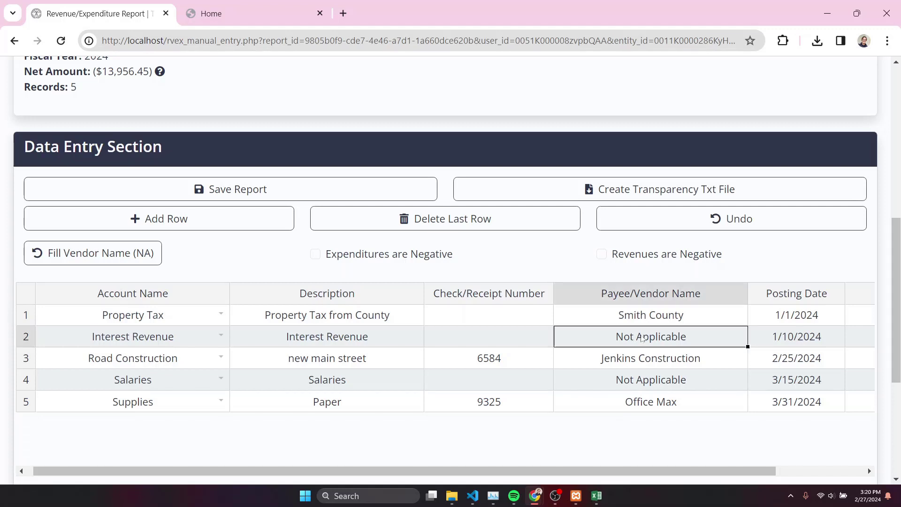
key(Delete)
click(638, 377)
key(Delete)
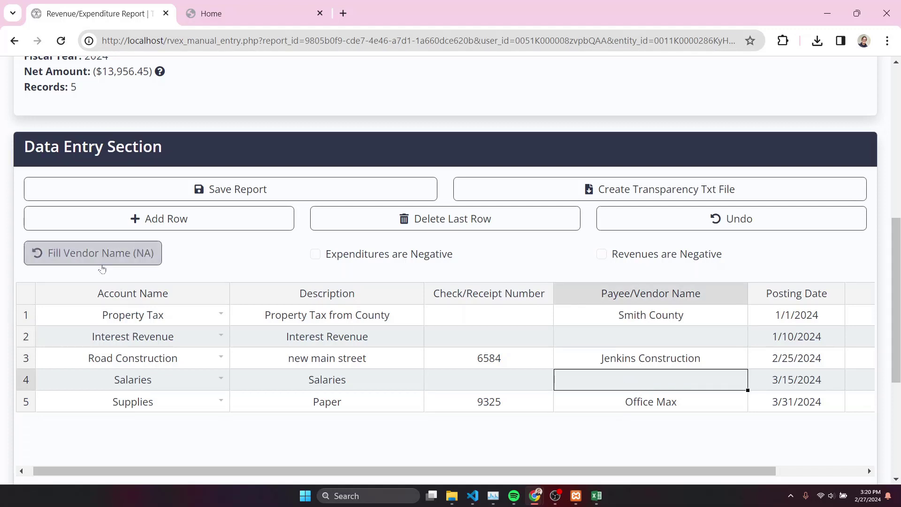
click(114, 258)
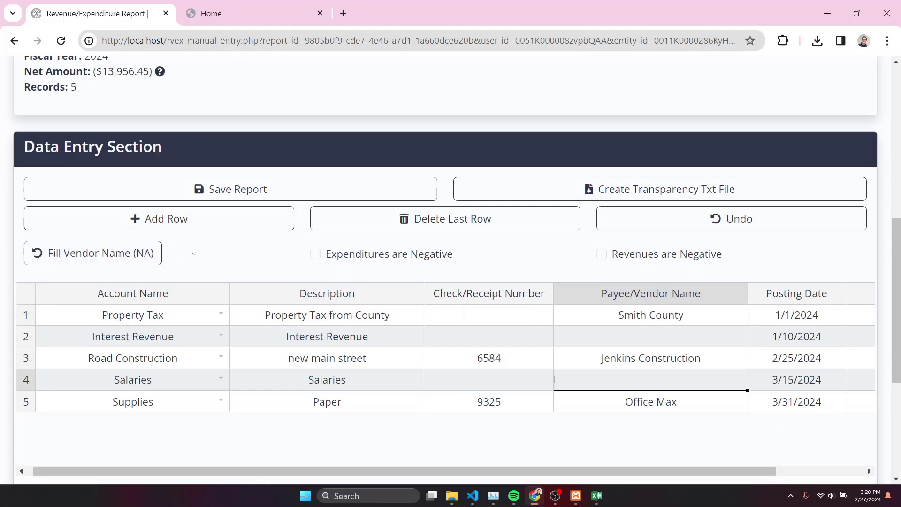
click(114, 257)
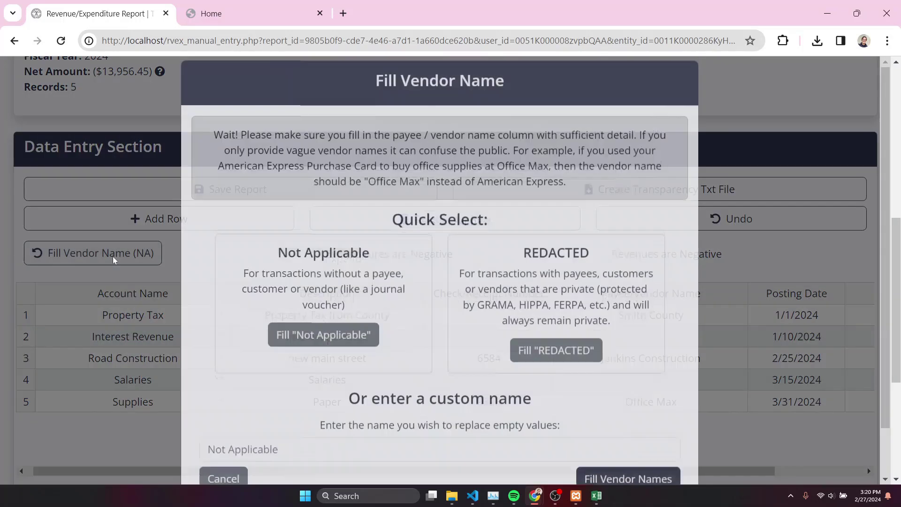
scroll(440, 304, down, 1)
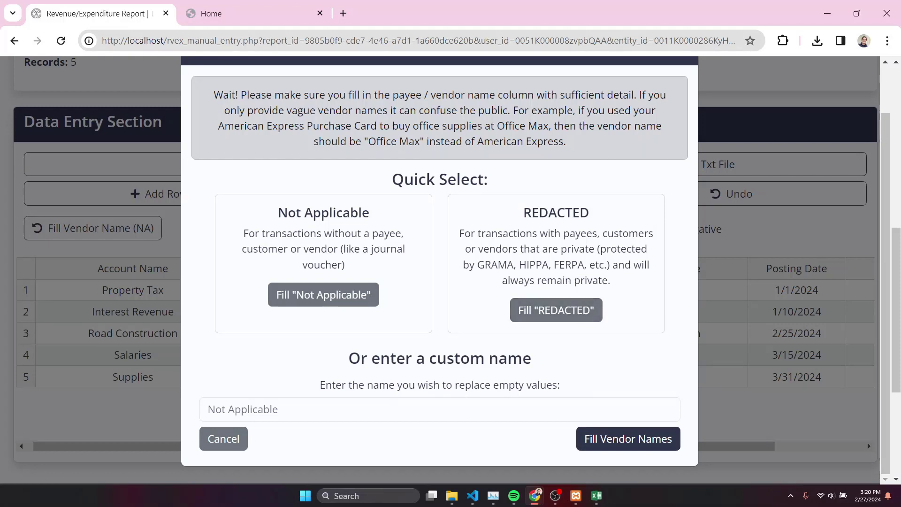
click(351, 300)
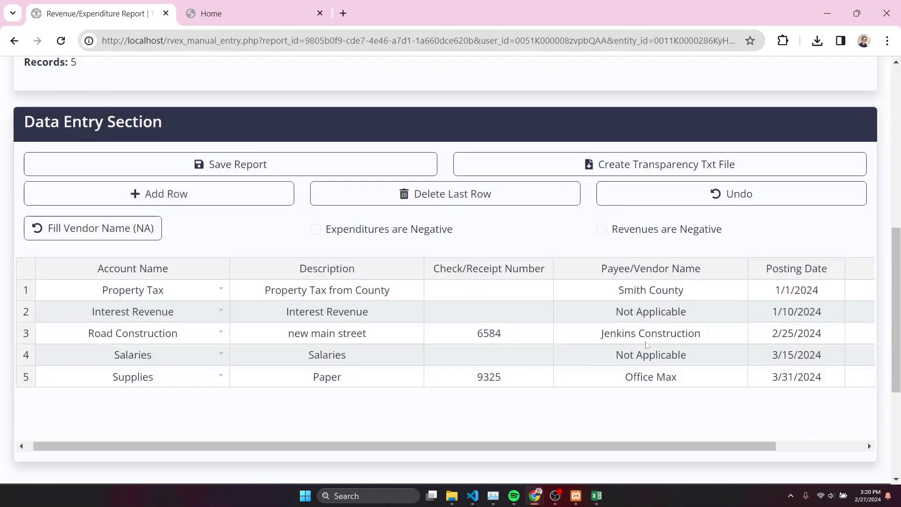
Clear the payee names in rows 2 and 4 again and bulk-fill the empty vendor names with the custom name "The Federal Government".
click(650, 317)
key(Delete)
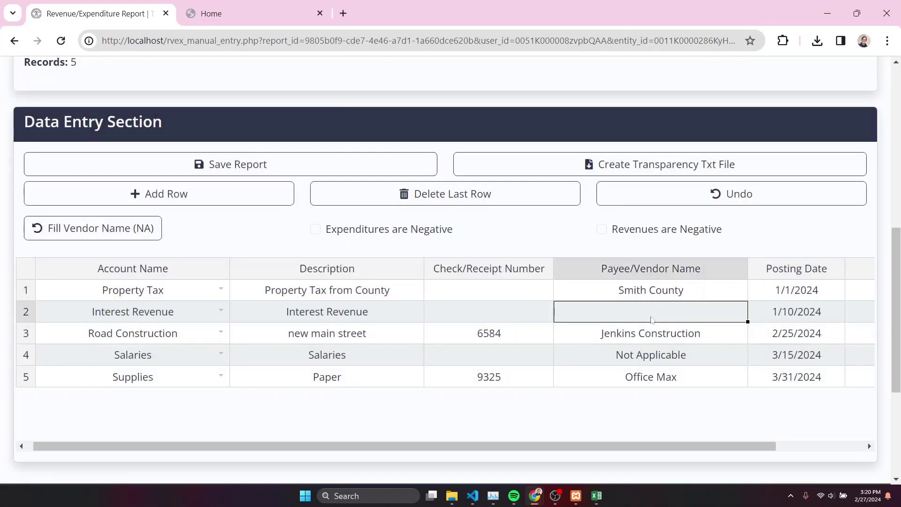
click(647, 356)
key(Delete)
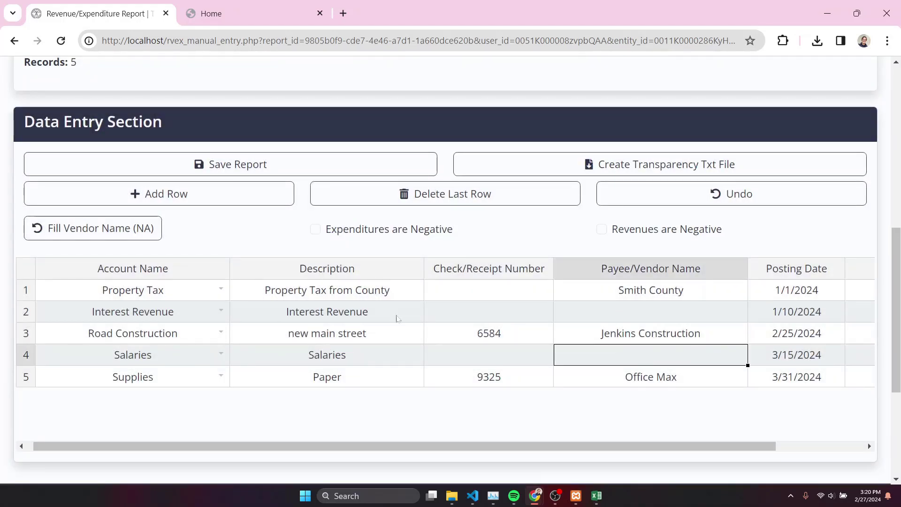
click(117, 230)
scroll(415, 441, down, 1)
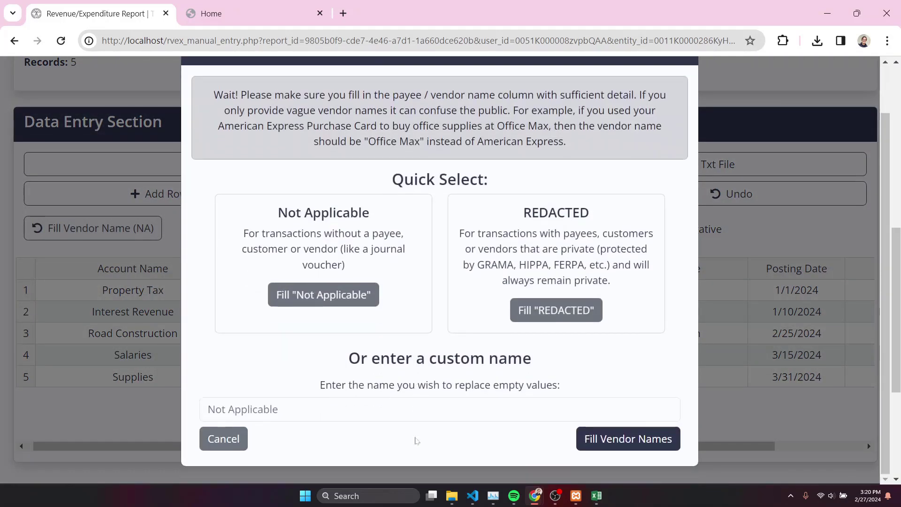
click(375, 404)
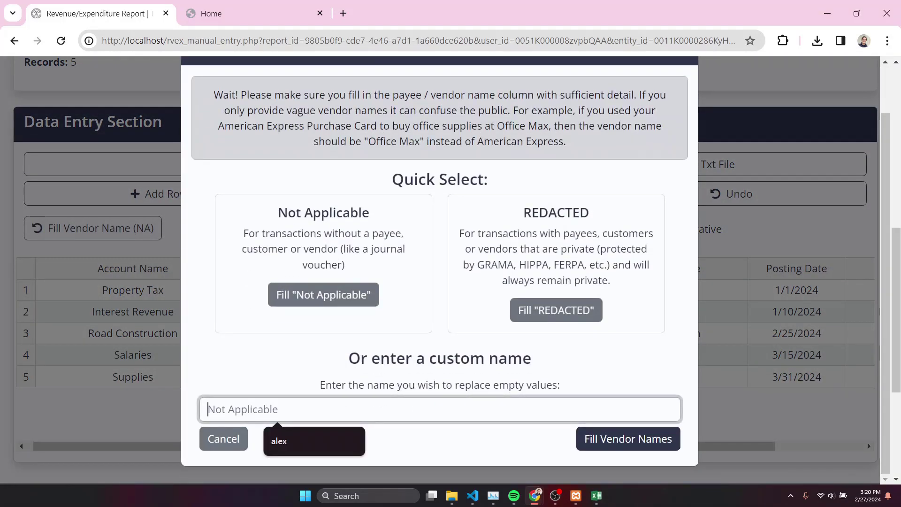
text(The Federa)
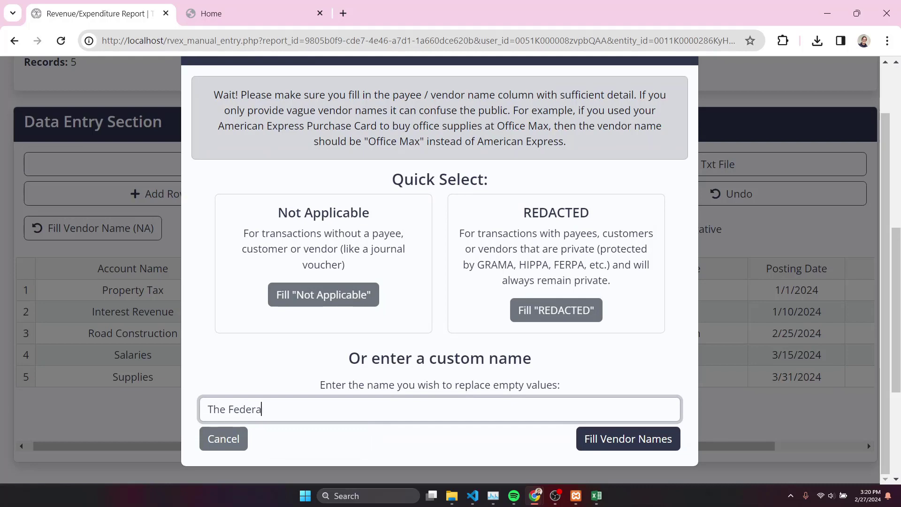
text(l Government)
click(654, 442)
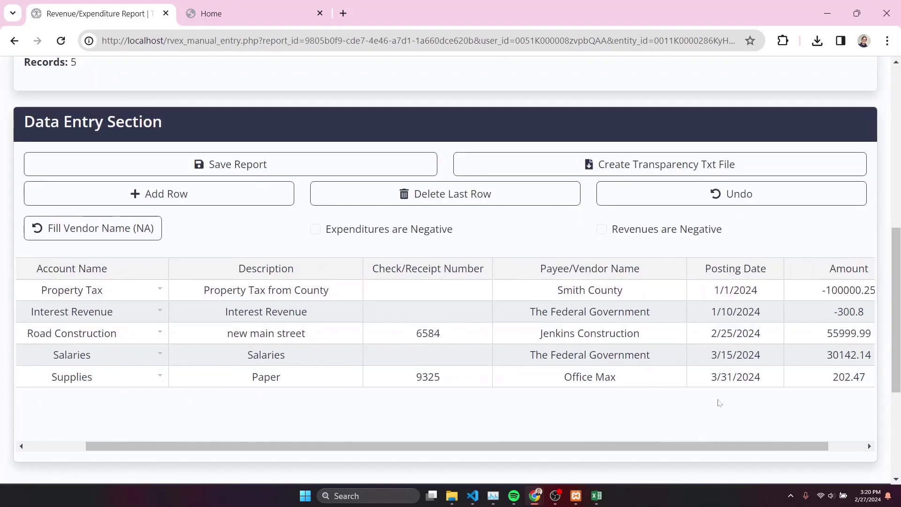
Review the Amount column and flag the report's revenues as negative.
scroll(719, 402, right, 2)
scroll(719, 402, up, 1)
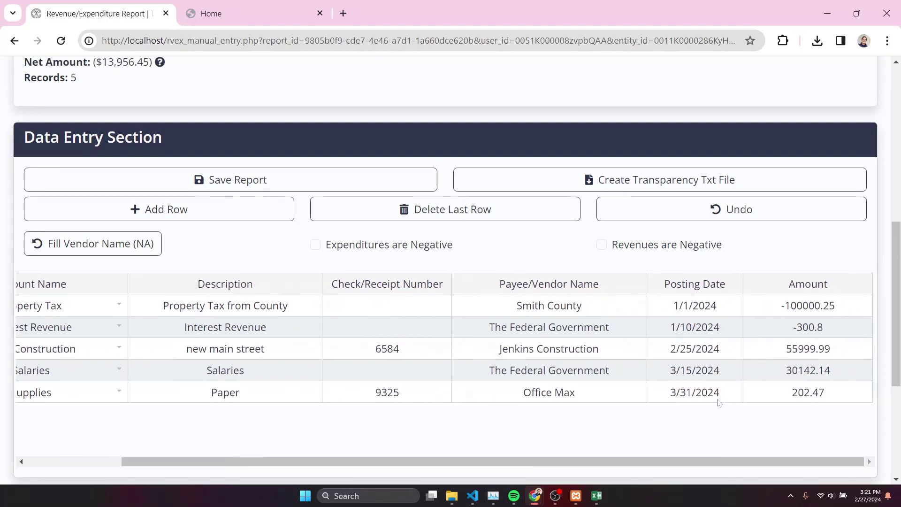
mouse_move(794, 295)
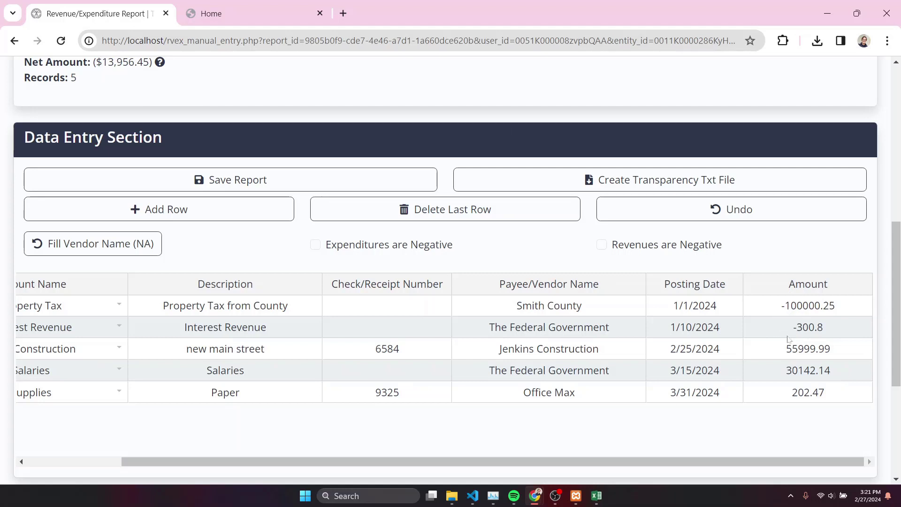
click(603, 247)
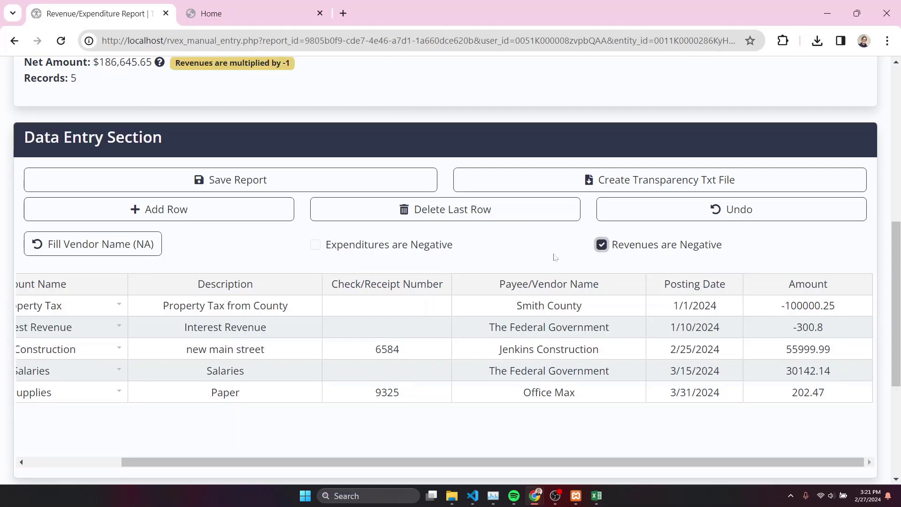
scroll(553, 257, up, 1)
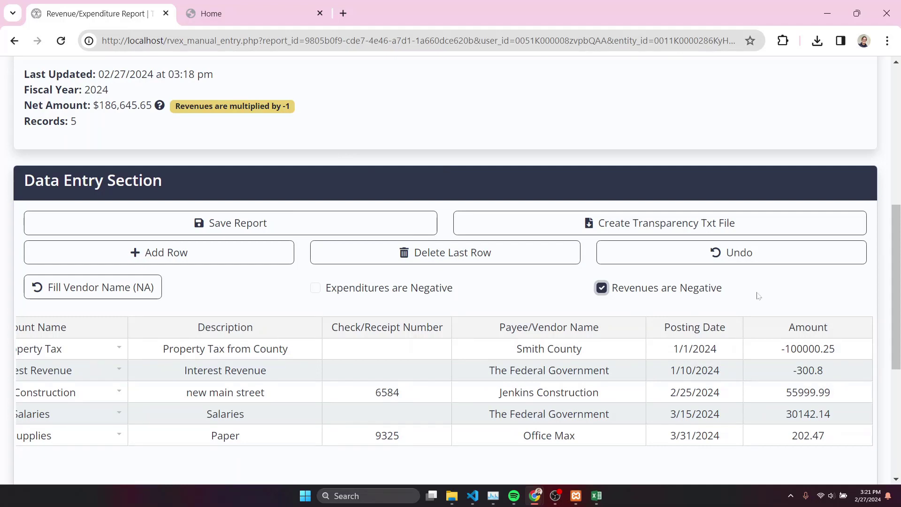
click(602, 288)
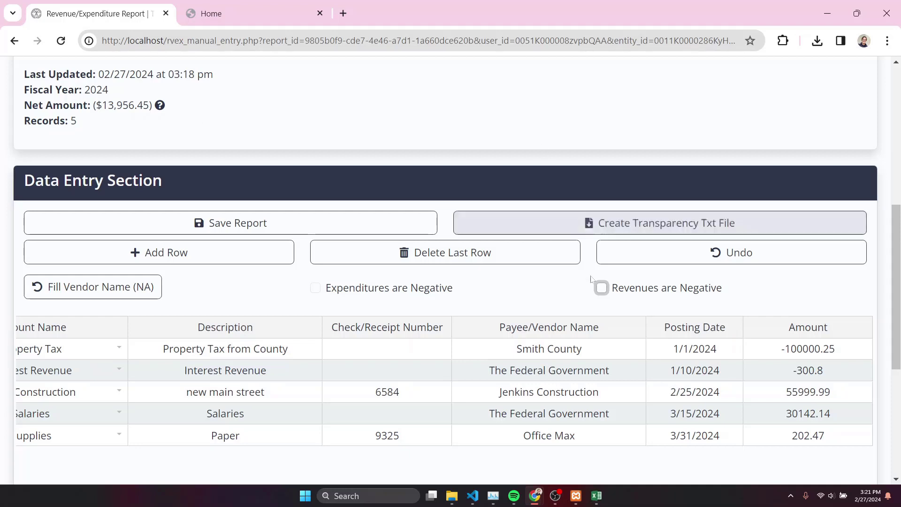
click(602, 288)
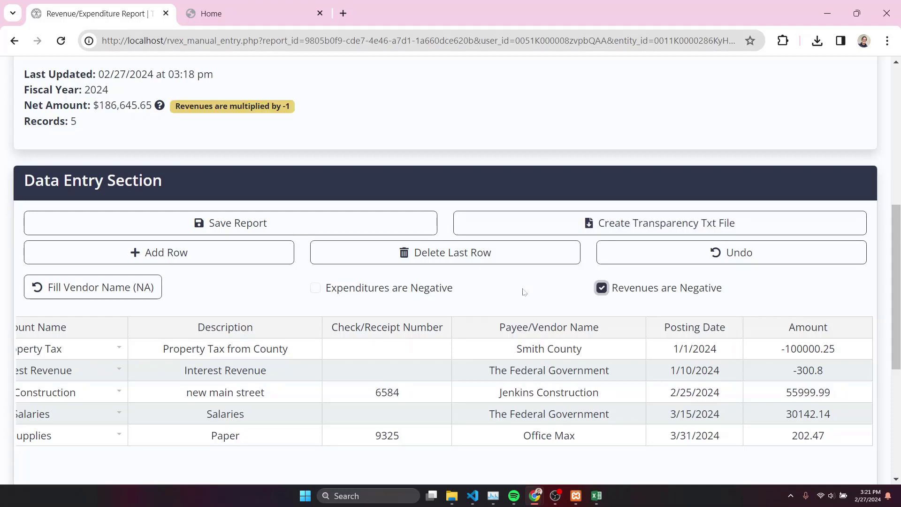
Save the report and create its transparency txt file.
click(274, 231)
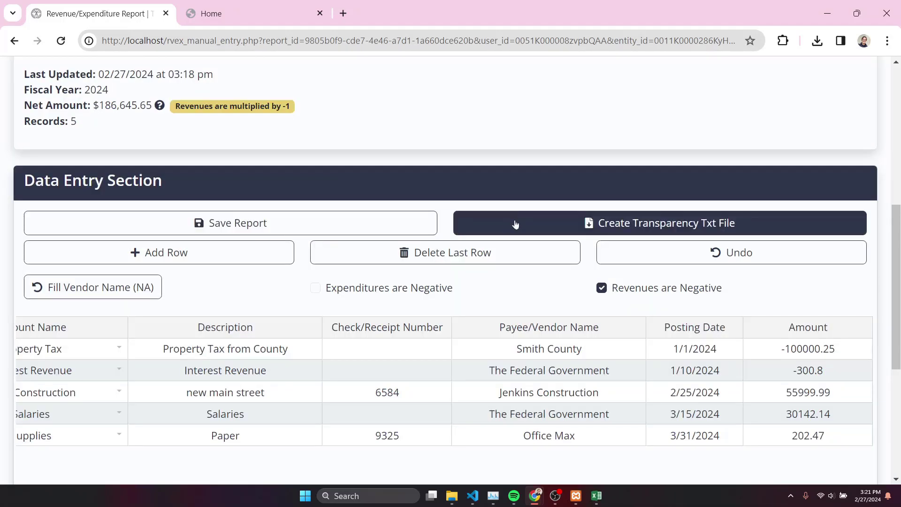
click(597, 225)
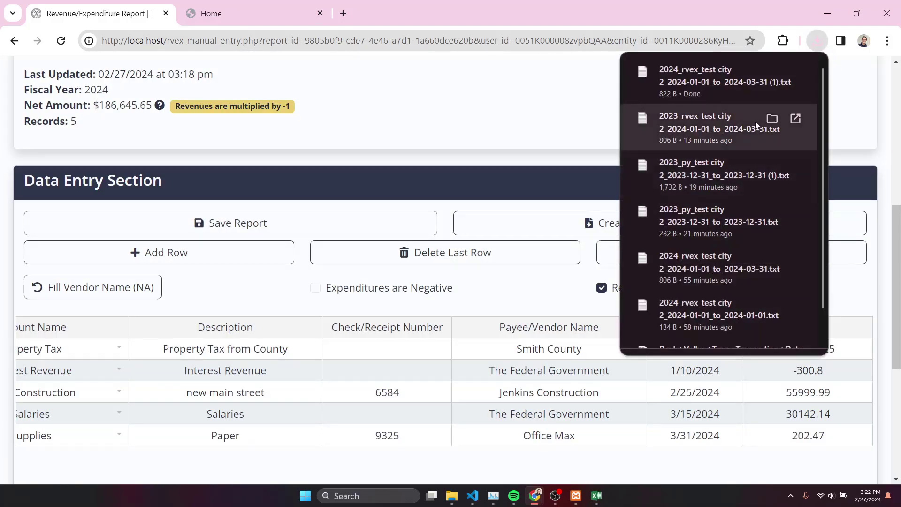
Open the downloaded "2024_rvex_test city 2_2024-01-01_to_2024-03-31 (1).txt" file from Downloads in Notepad and turn off word wrap.
click(772, 71)
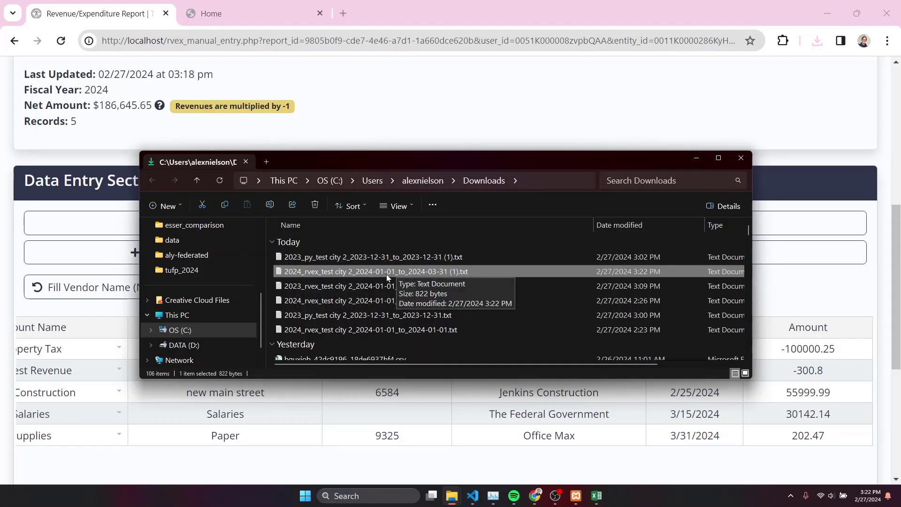
double_click(482, 272)
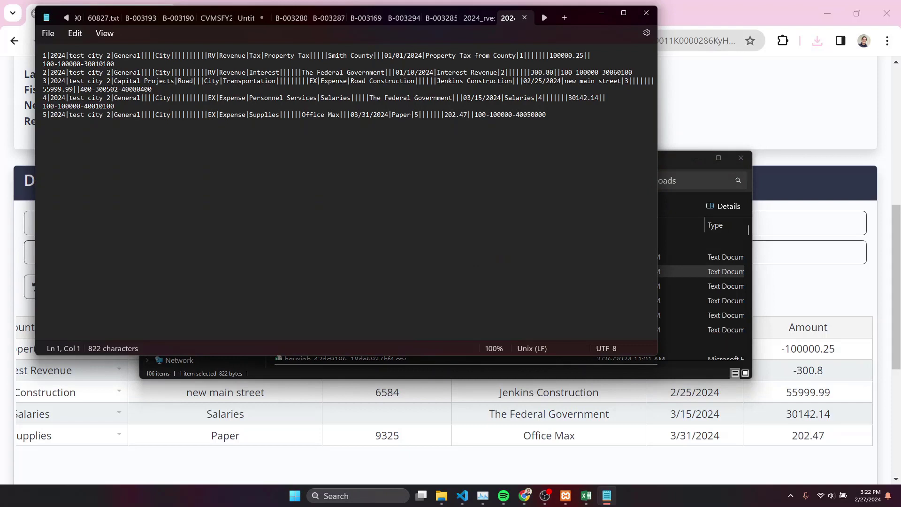
click(100, 36)
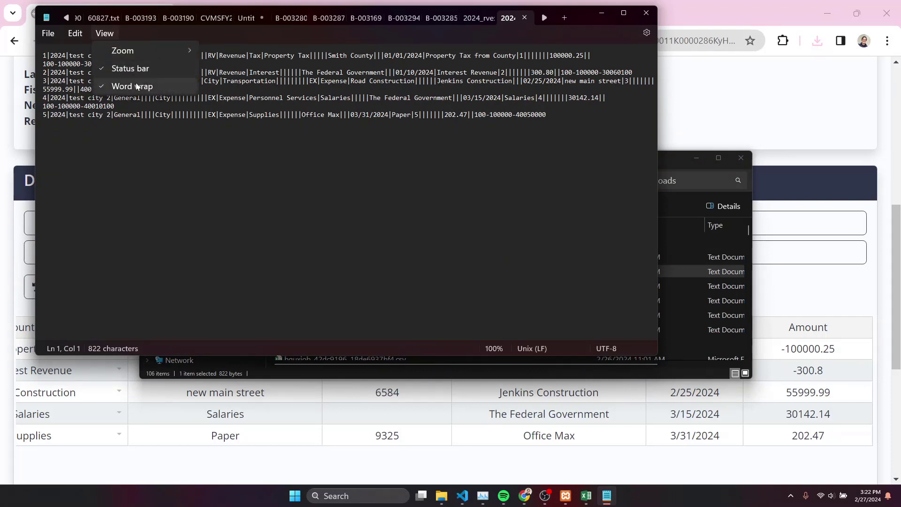
click(137, 86)
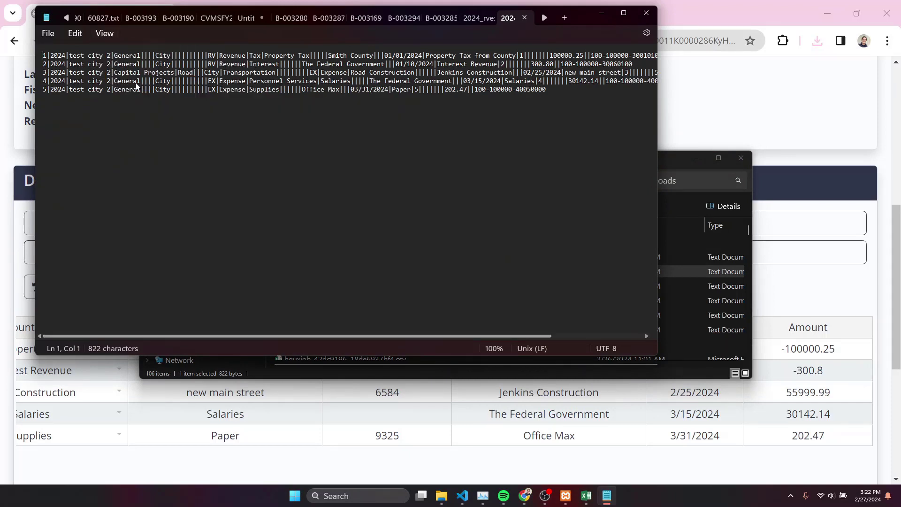
Examine the ends of the pipe-delimited lines, highlighting the account code that closes the first record.
scroll(294, 70, right, 5)
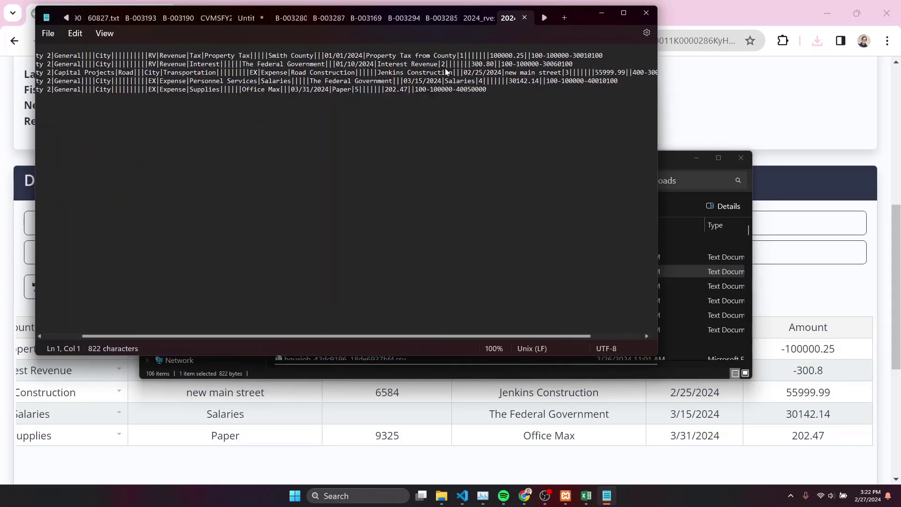
drag(481, 55, 558, 57)
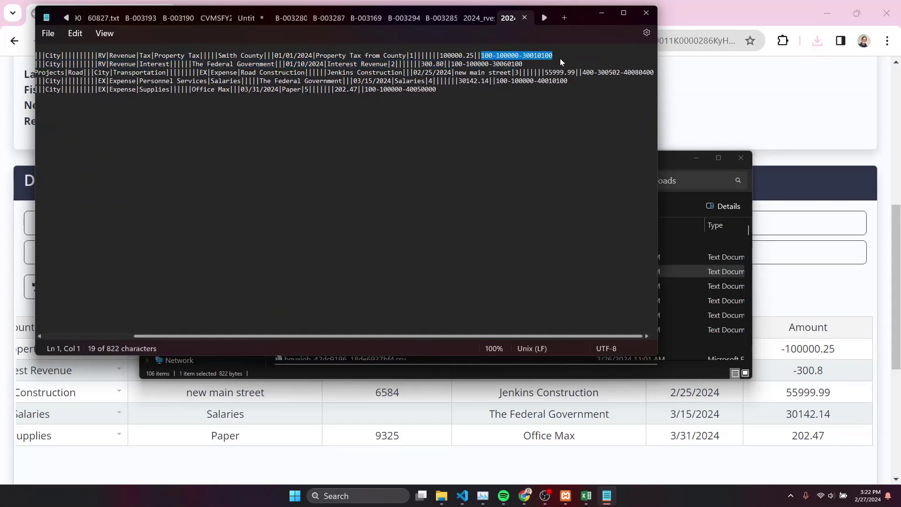
click(541, 94)
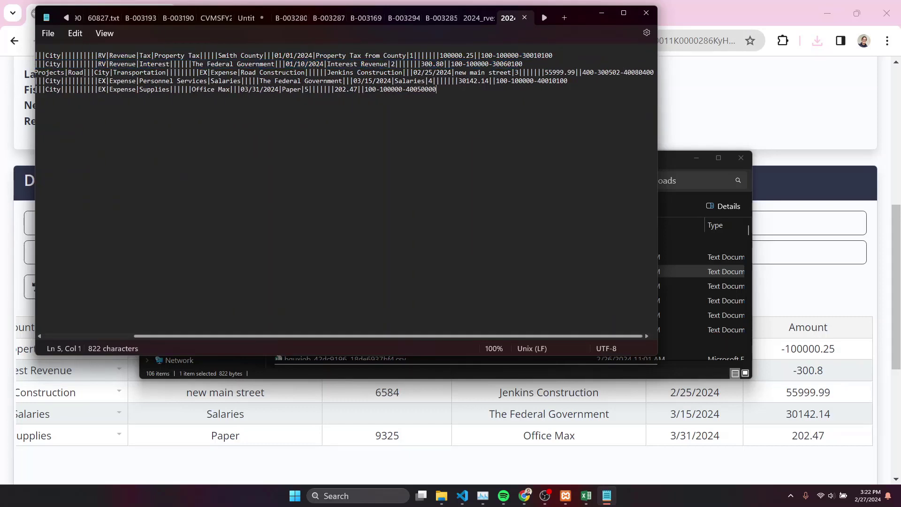
Switch to the Transparent Utah File Uploader in the browser, search for entity "test city" and proceed with test city 2.
click(261, 463)
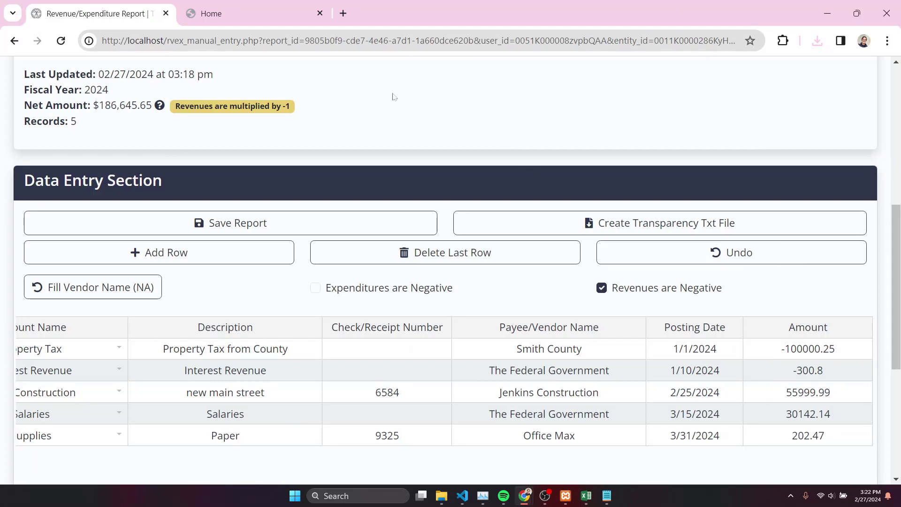
click(273, 20)
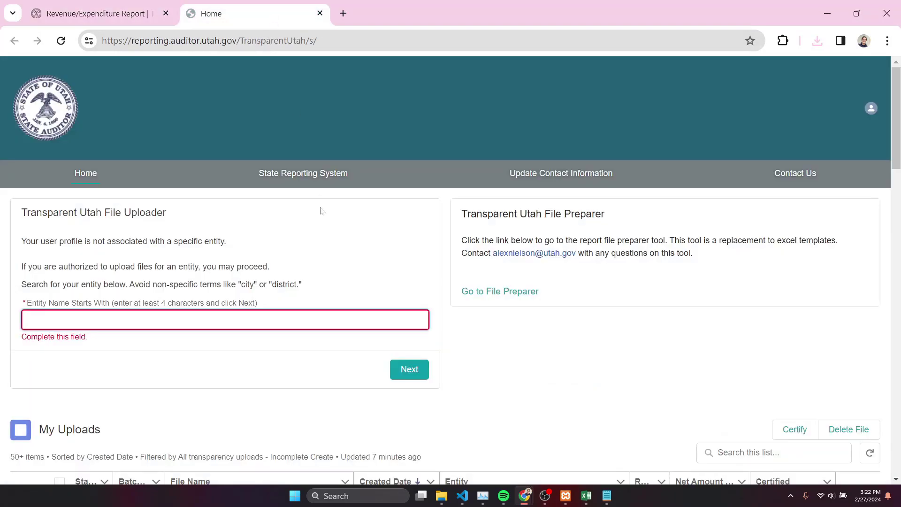
scroll(403, 201, down, 1)
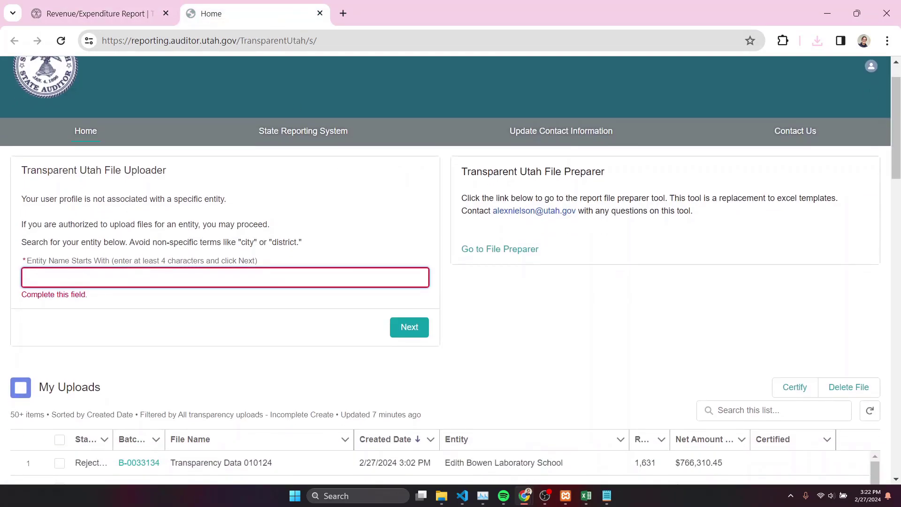
text(test city)
click(407, 325)
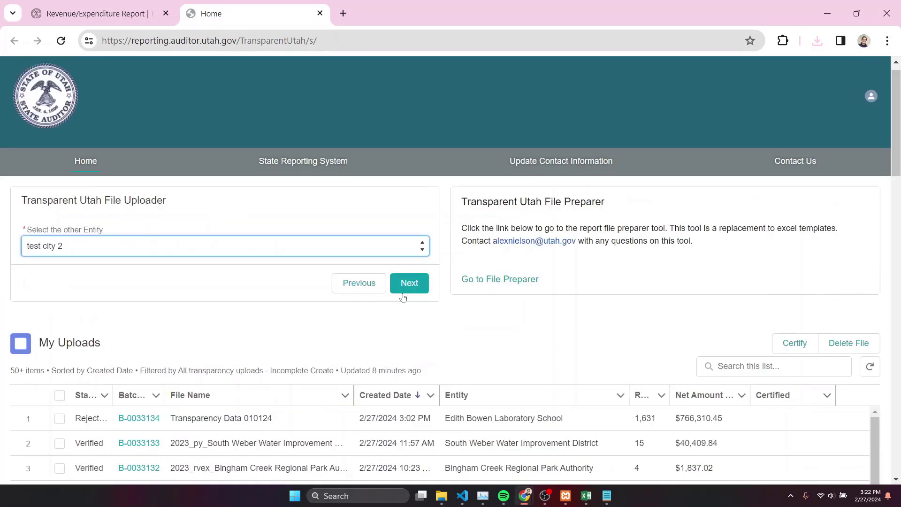
click(402, 290)
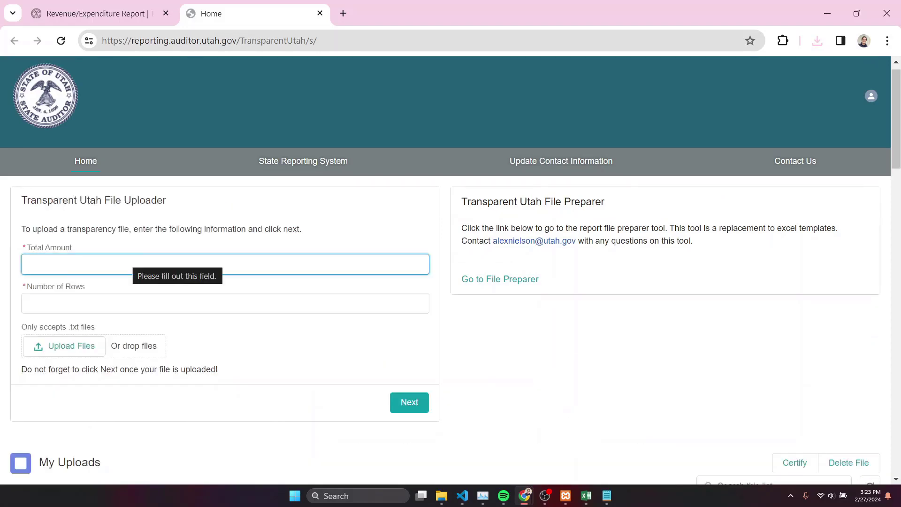
Copy the net amount 186,645.65 from the revenue/expenditure report into the uploader's Total Amount.
click(132, 21)
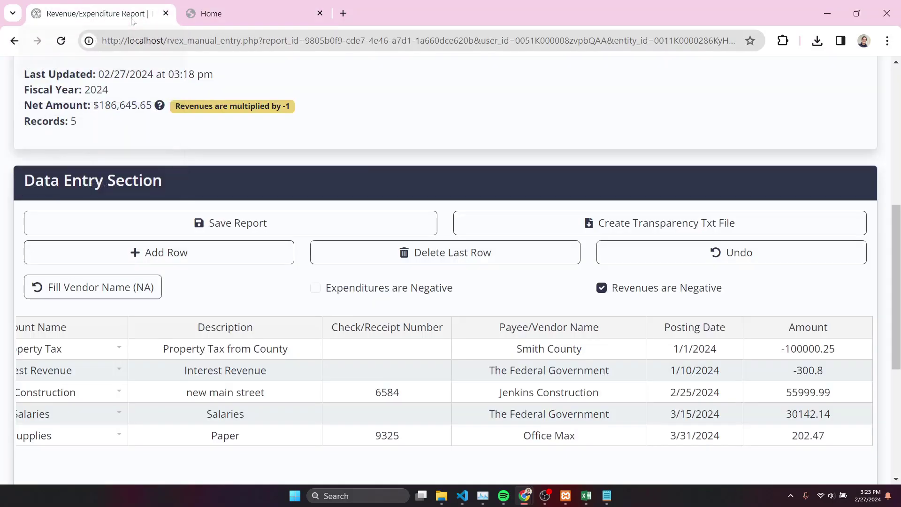
scroll(243, 175, up, 1)
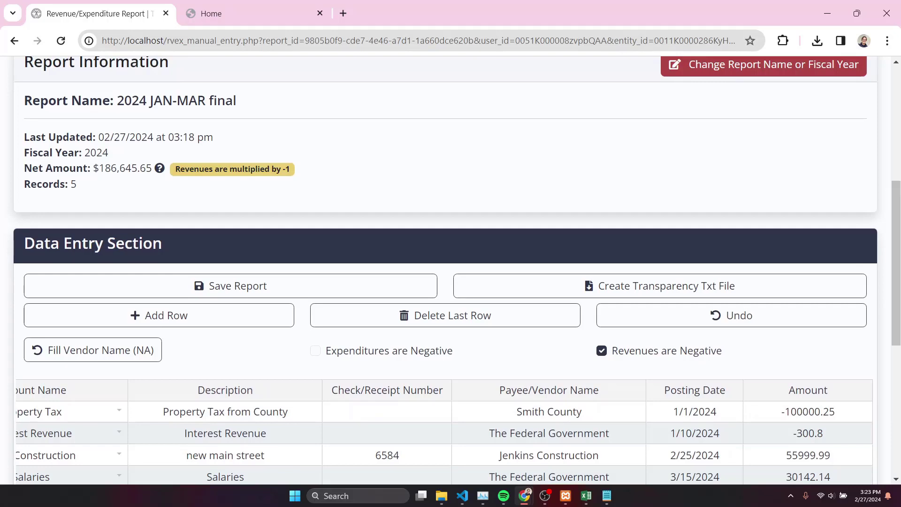
drag(151, 168, 99, 168)
key(ctrl+c)
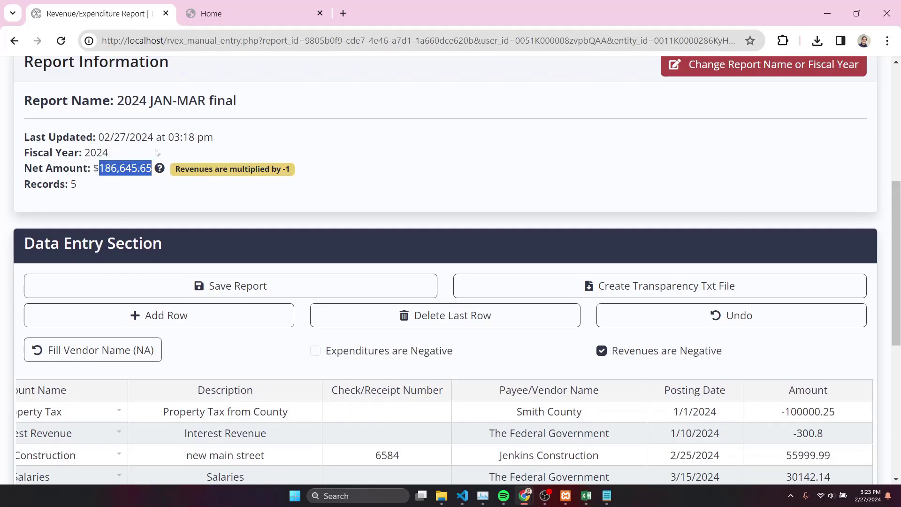
click(212, 13)
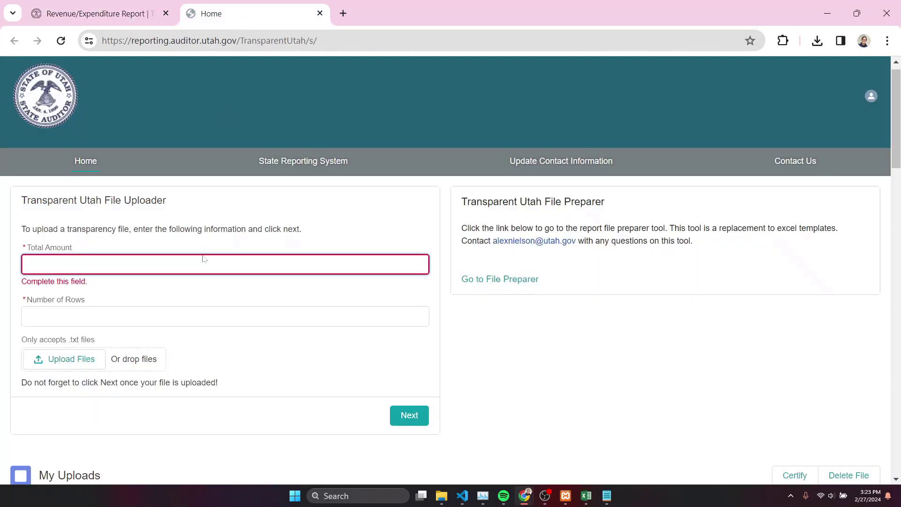
key(ctrl+v)
key(Tab)
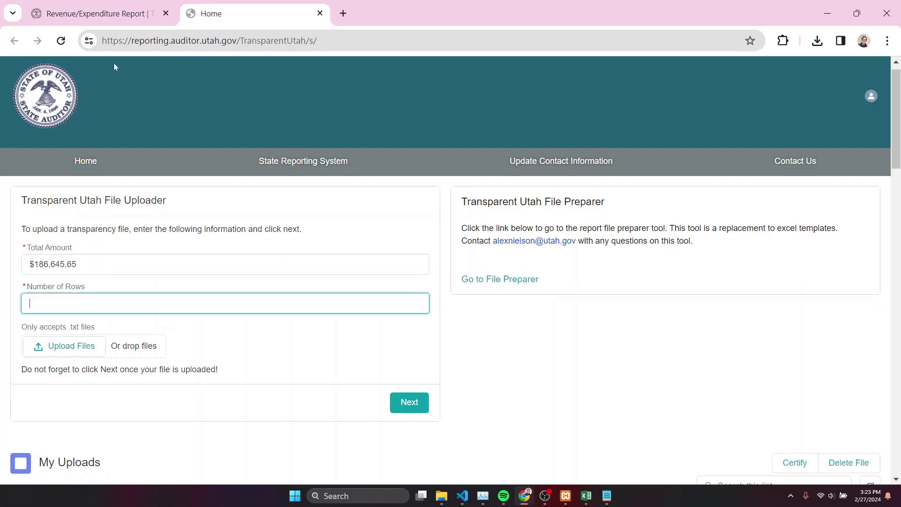
Check the report's record count and set the uploader's Number of Rows to 5.
click(120, 19)
click(237, 21)
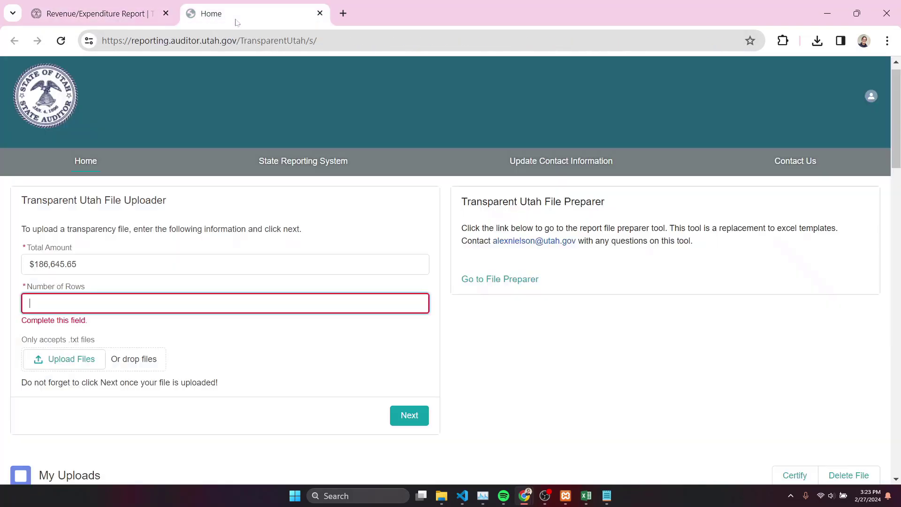
click(190, 336)
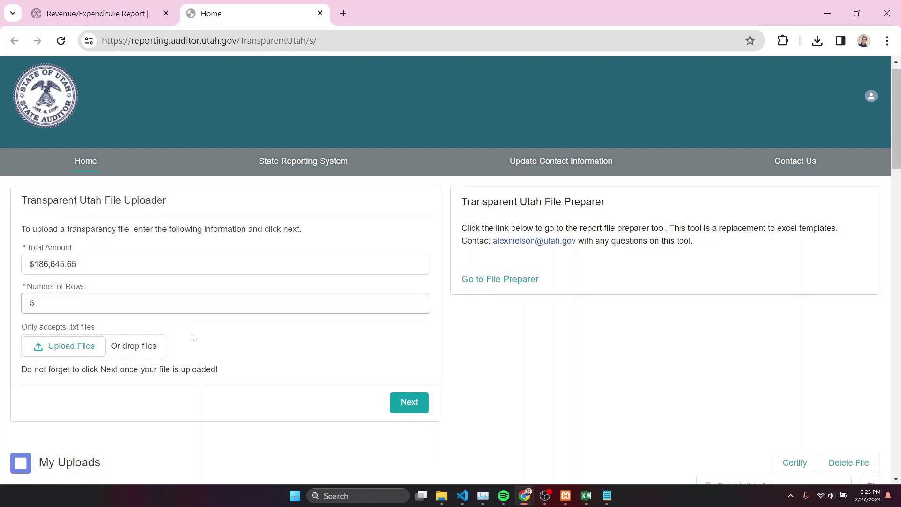
Upload "2024_rvex_test city 2_2024-01-01_to_2024-03-31 (1).txt" from Downloads and submit the uploader form.
scroll(191, 337, down, 1)
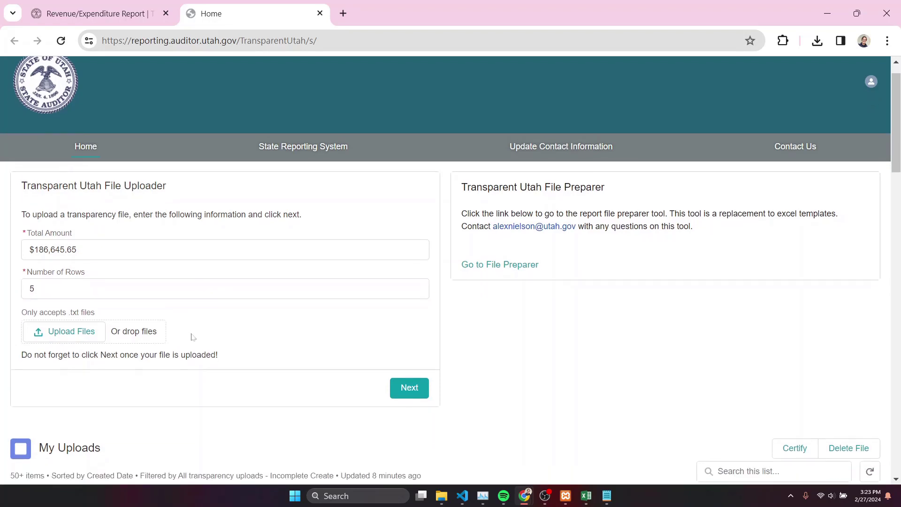
click(67, 334)
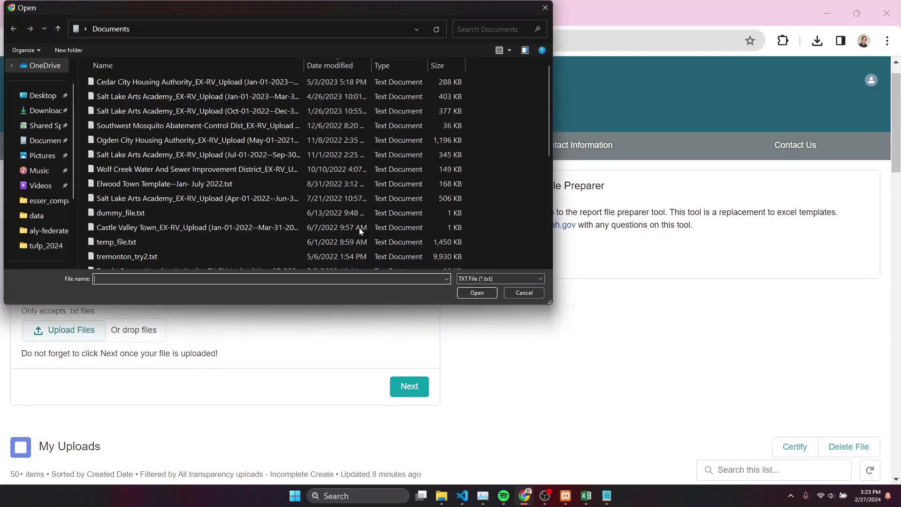
click(43, 110)
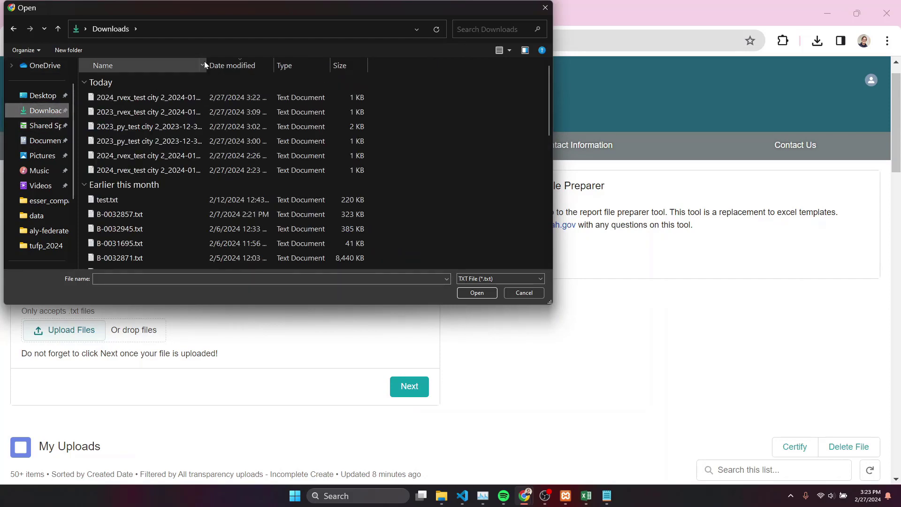
drag(208, 59, 288, 65)
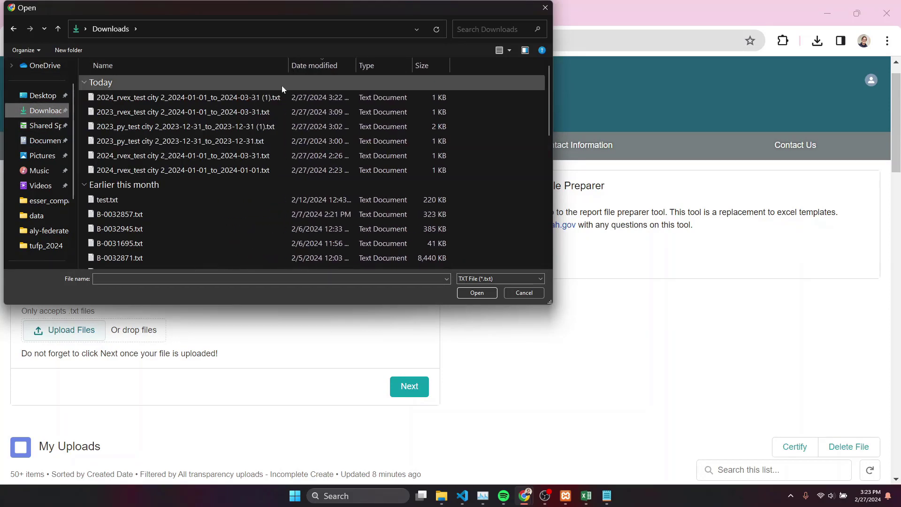
click(197, 97)
click(477, 292)
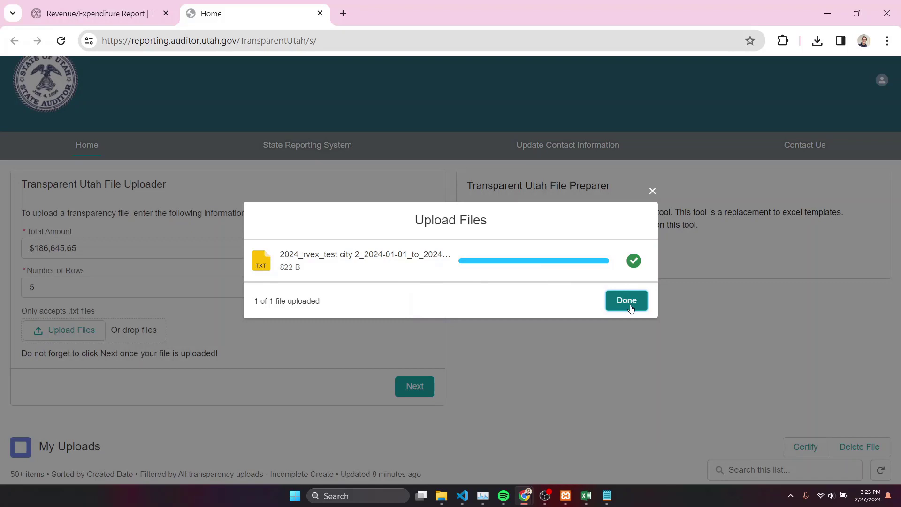
click(625, 303)
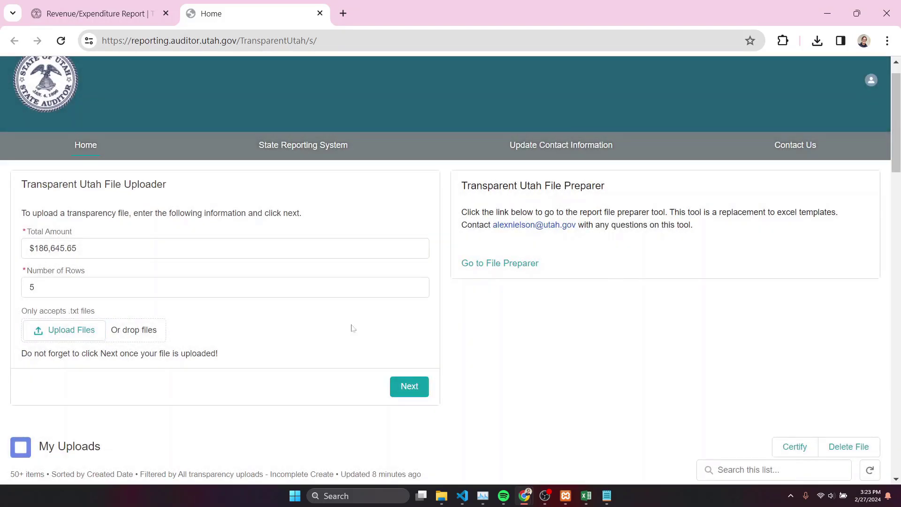
click(408, 391)
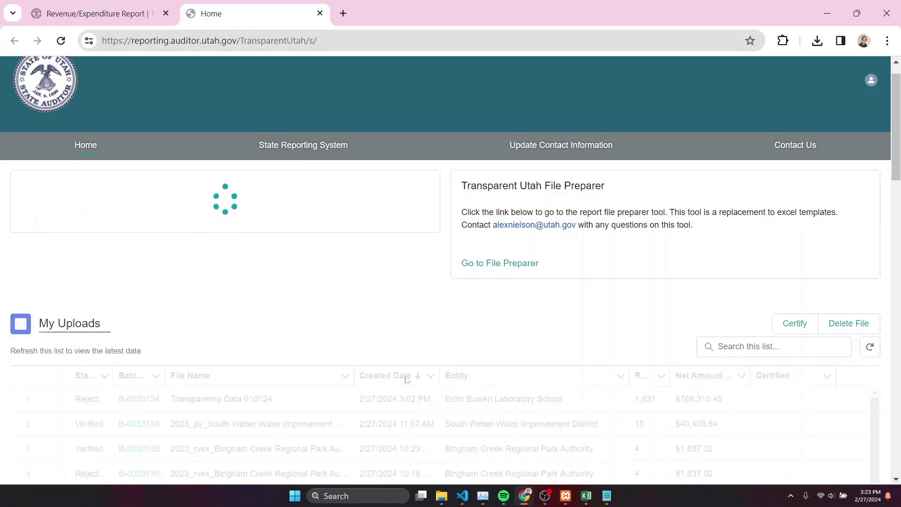
Widen the Status column in My Uploads and refresh the list to update the new upload's status.
scroll(427, 318, down, 3)
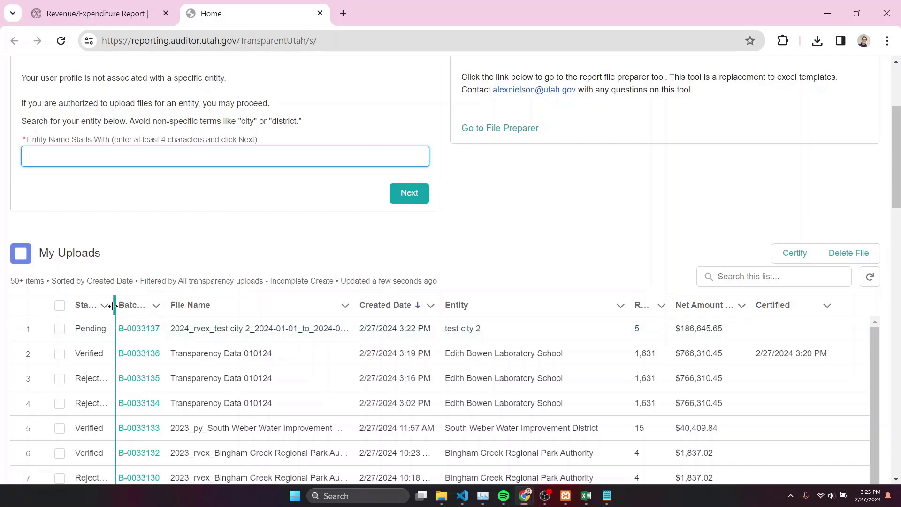
drag(113, 306, 147, 305)
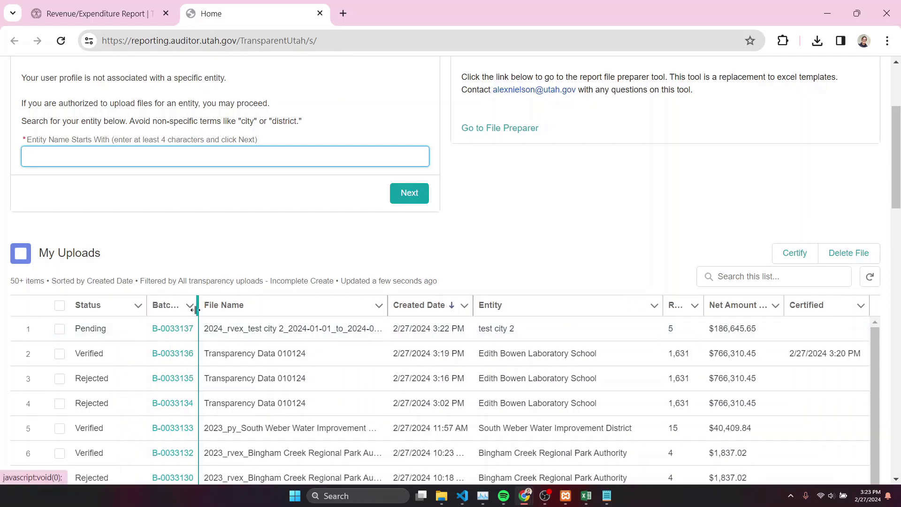
click(870, 278)
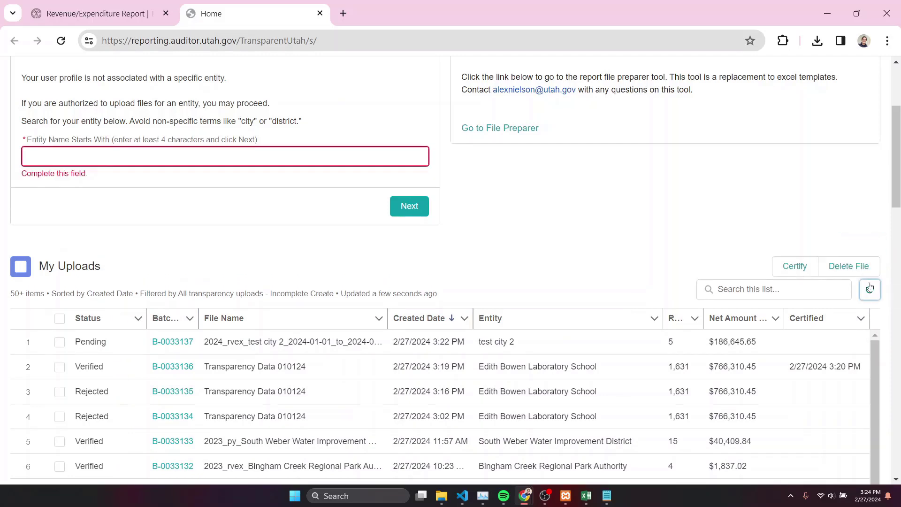
click(869, 288)
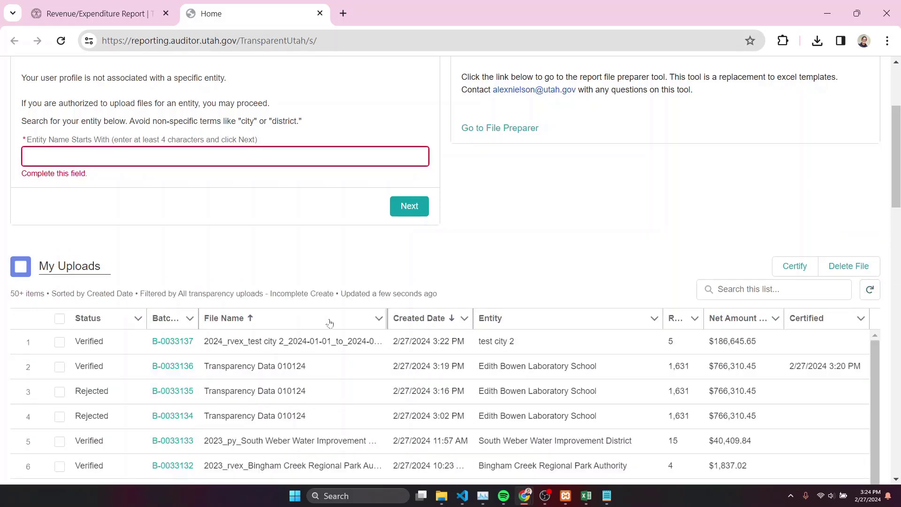
Open the batch record of the new test city 2 upload and review its status and file information.
click(183, 346)
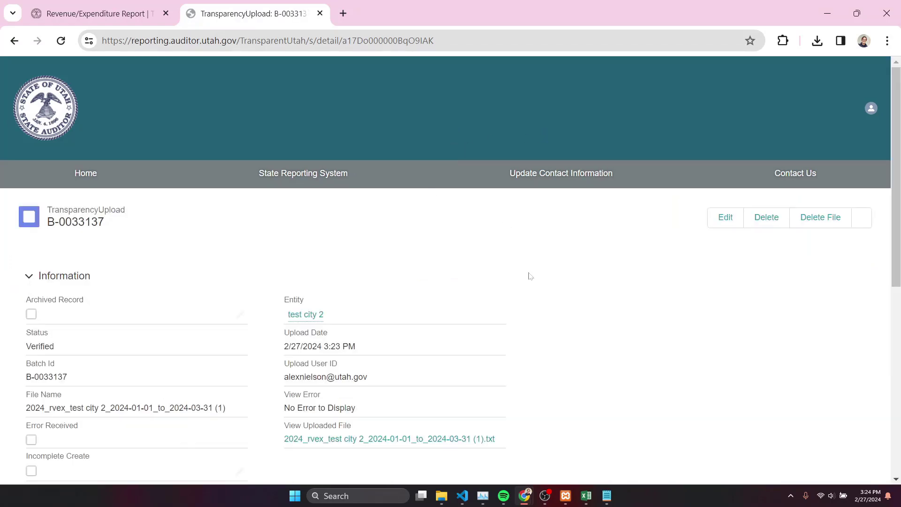
scroll(529, 276, down, 1)
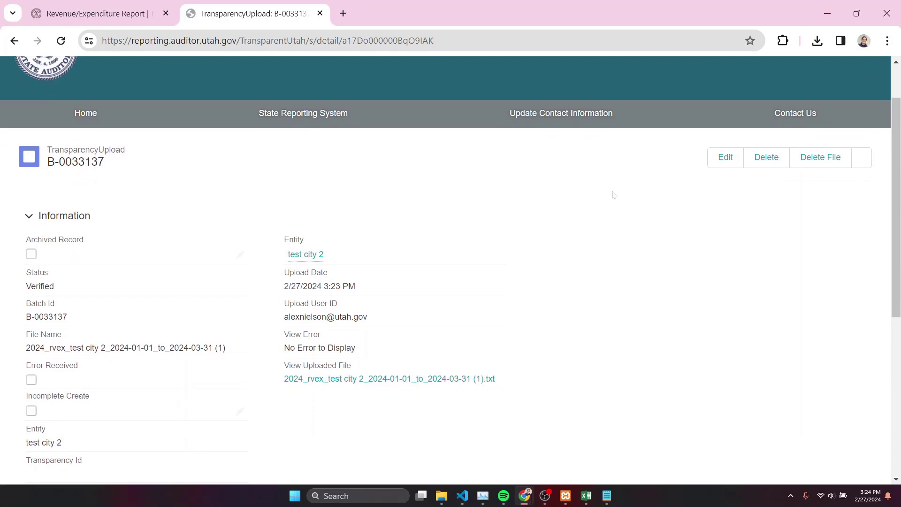